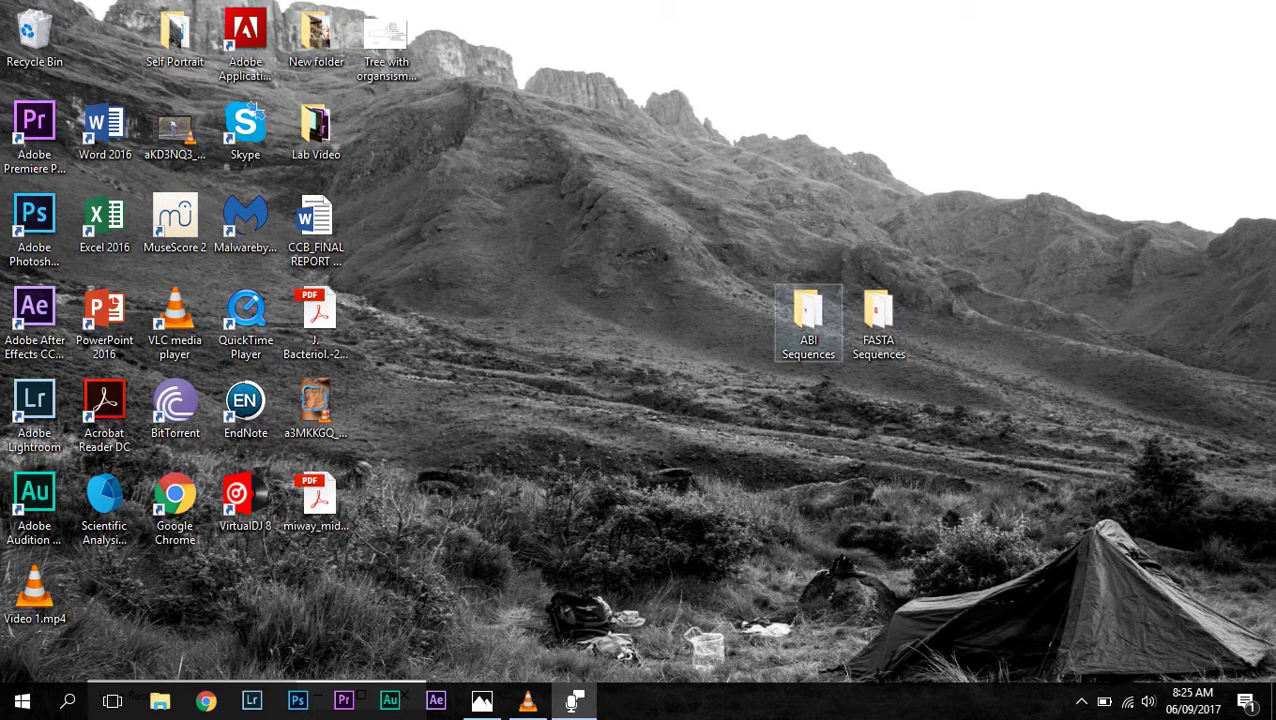
Step: Open Isolate7F.ab1 from the ABI Sequences folder in a maximized FinchTV window and shrink the horizontal scale to fit the whole chromatogram
{"action": "double_click", "coordinate": [808, 318]}
{"action": "double_click", "coordinate": [348, 302]}
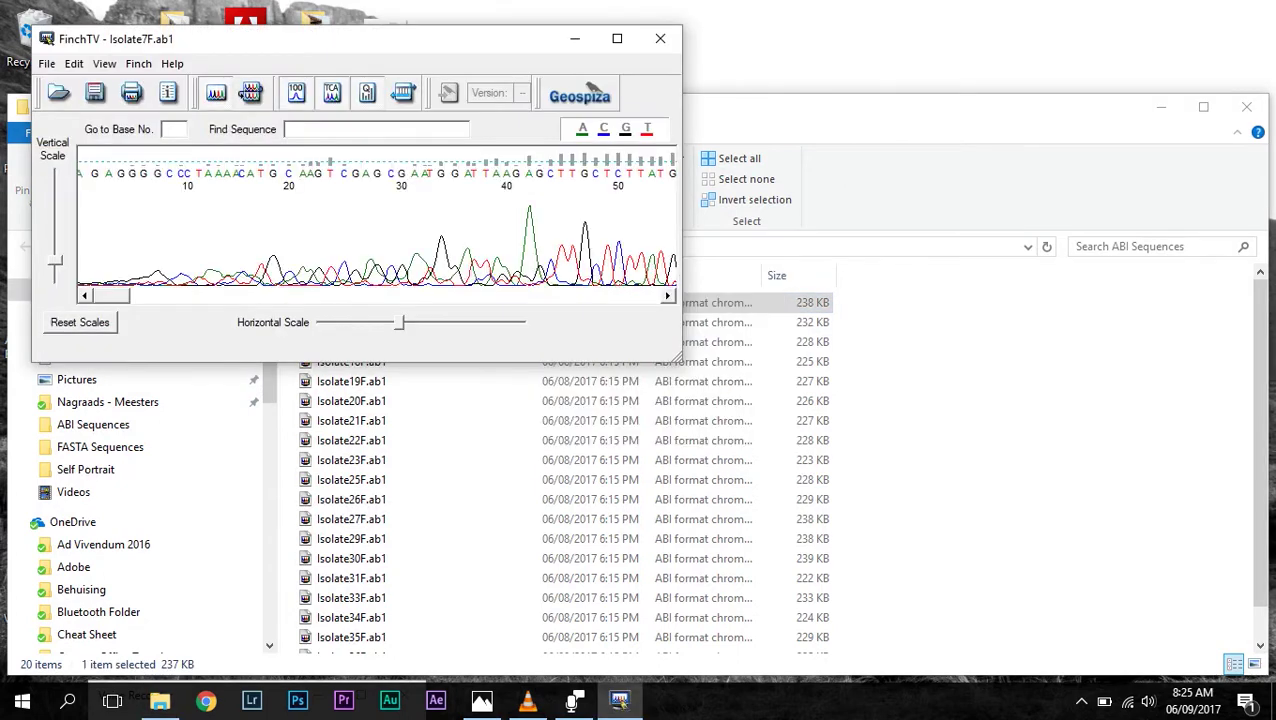
{"action": "left_click_drag", "start_coordinate": [395, 38], "coordinate": [541, 1]}
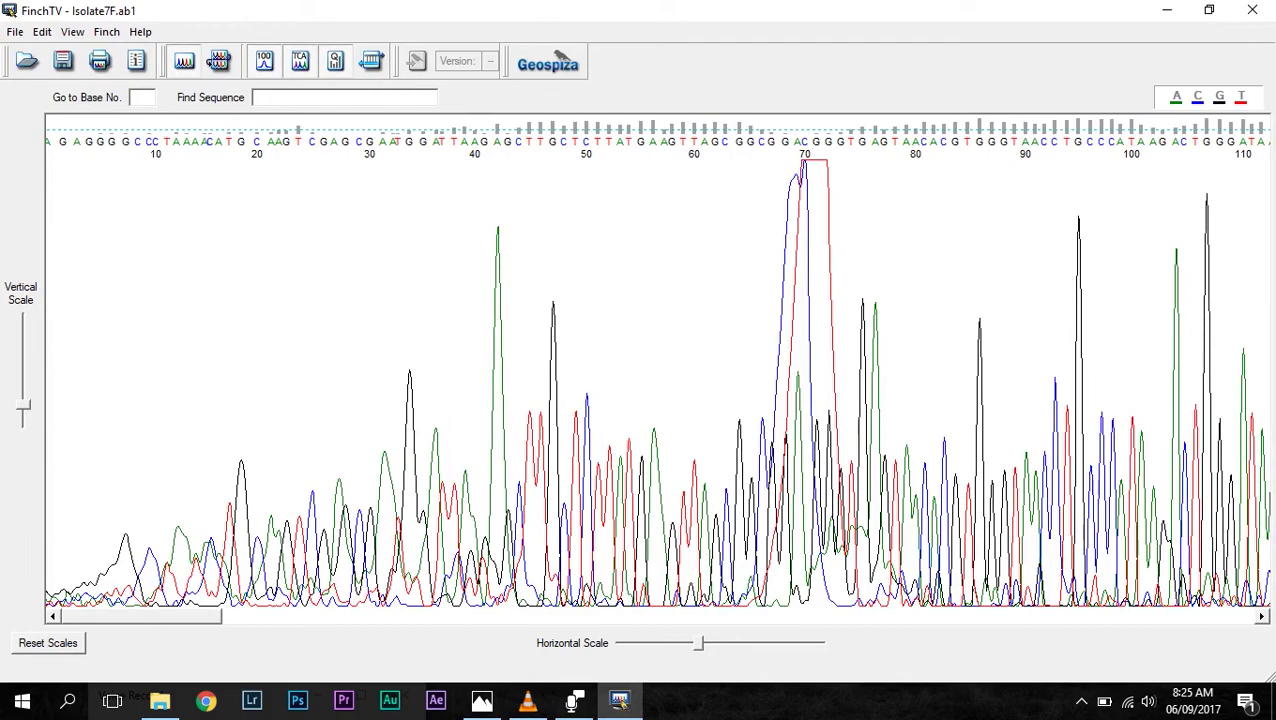
{"action": "left_click_drag", "start_coordinate": [141, 617], "coordinate": [290, 617]}
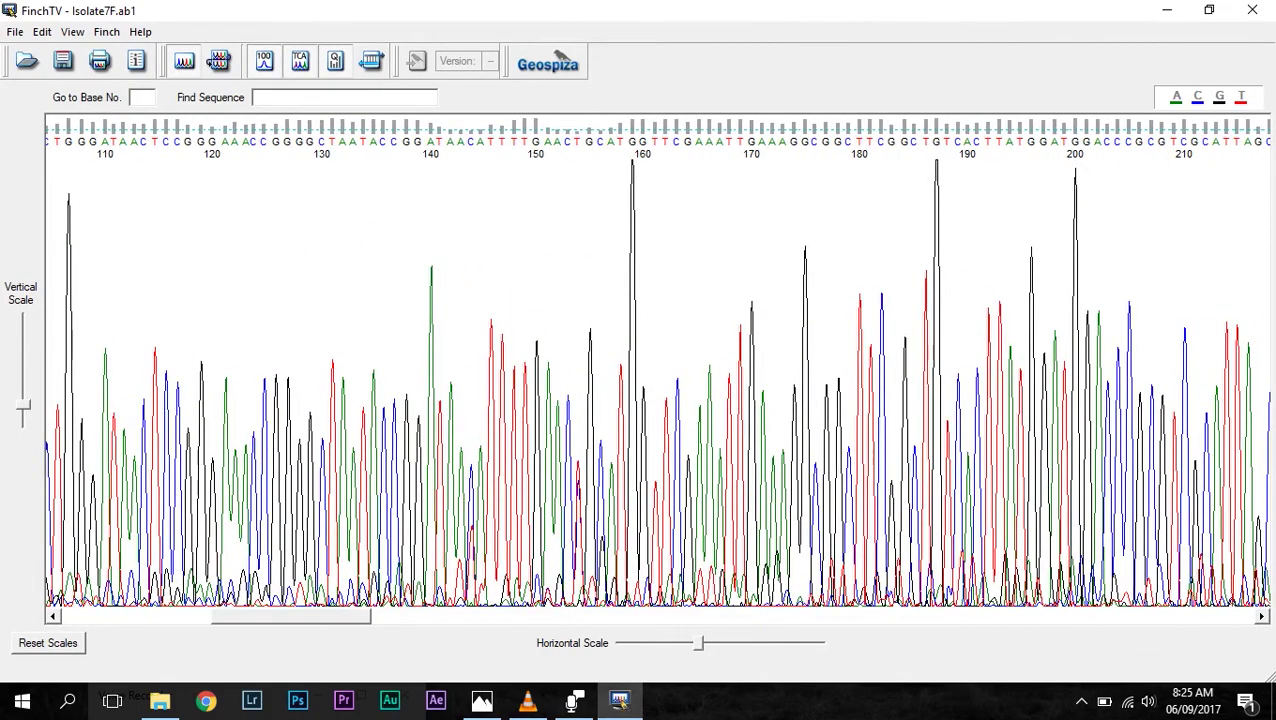
{"action": "left_click_drag", "start_coordinate": [699, 643], "coordinate": [629, 643]}
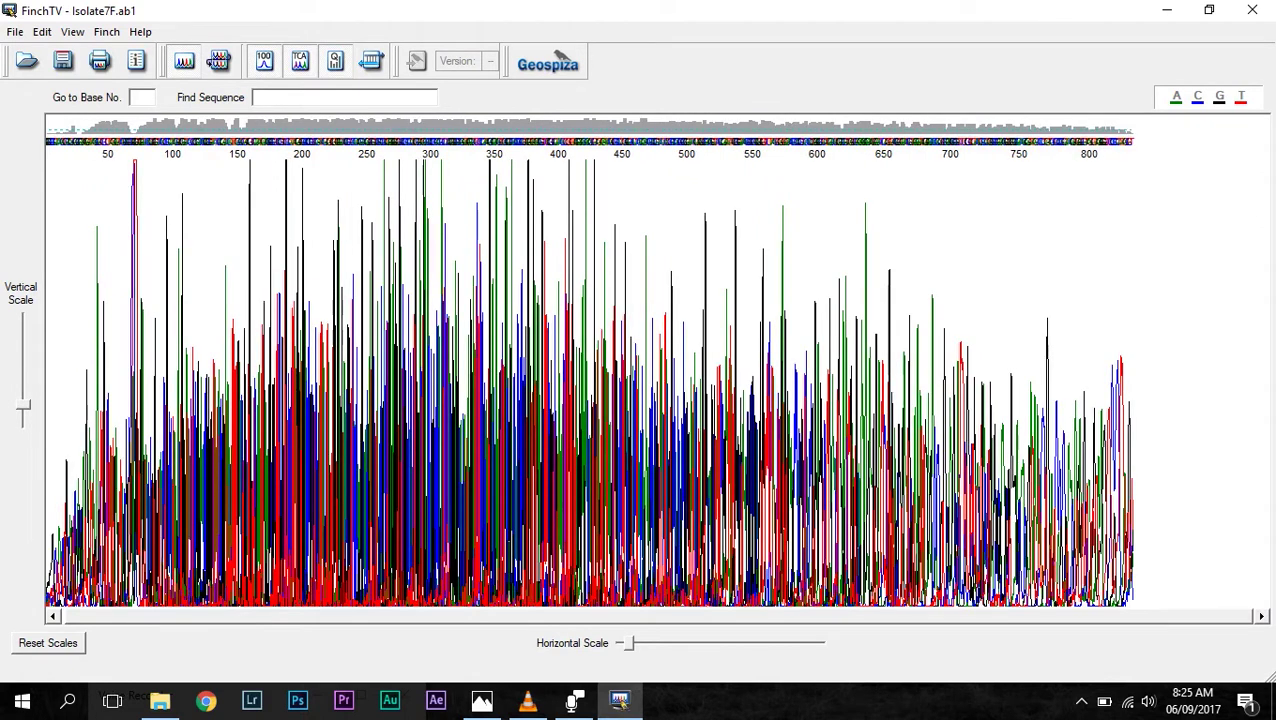
Step: Delete the low-quality ends of the sequence: bases 1 to 154 at the start and everything after base 544 of the remainder
{"action": "left_click_drag", "start_coordinate": [244, 380], "coordinate": [46, 380]}
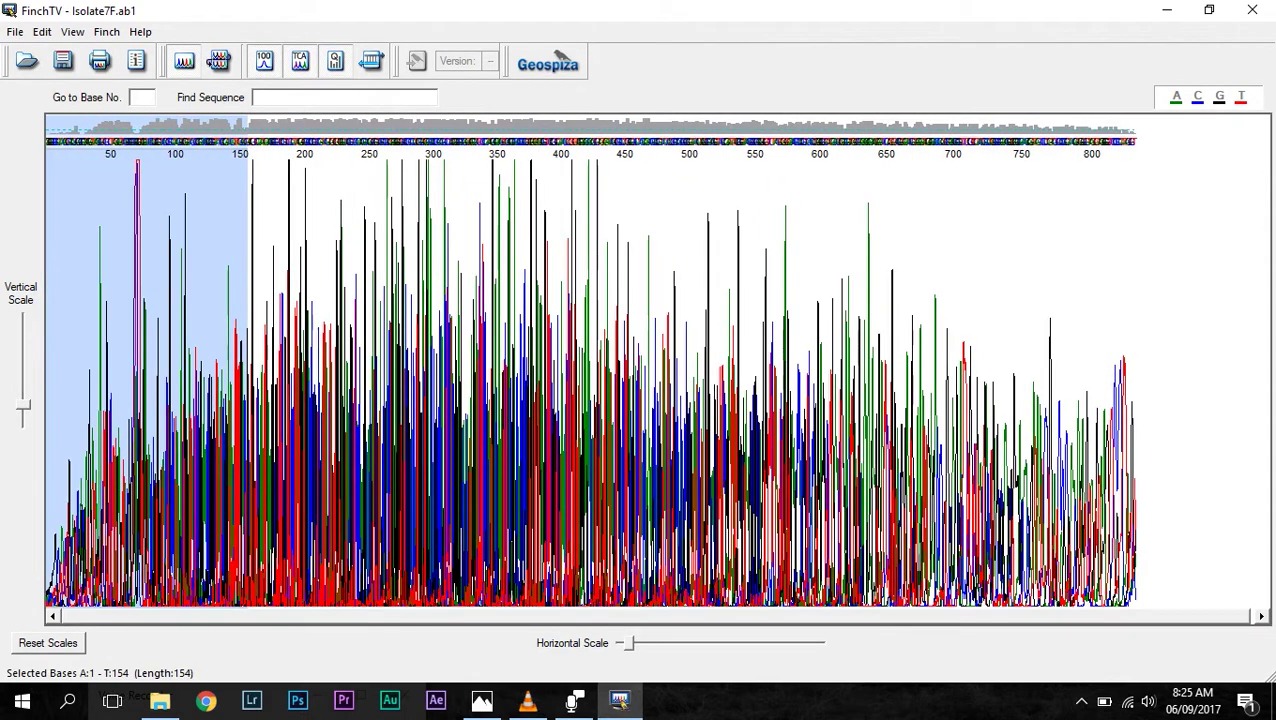
{"action": "key", "text": "Delete"}
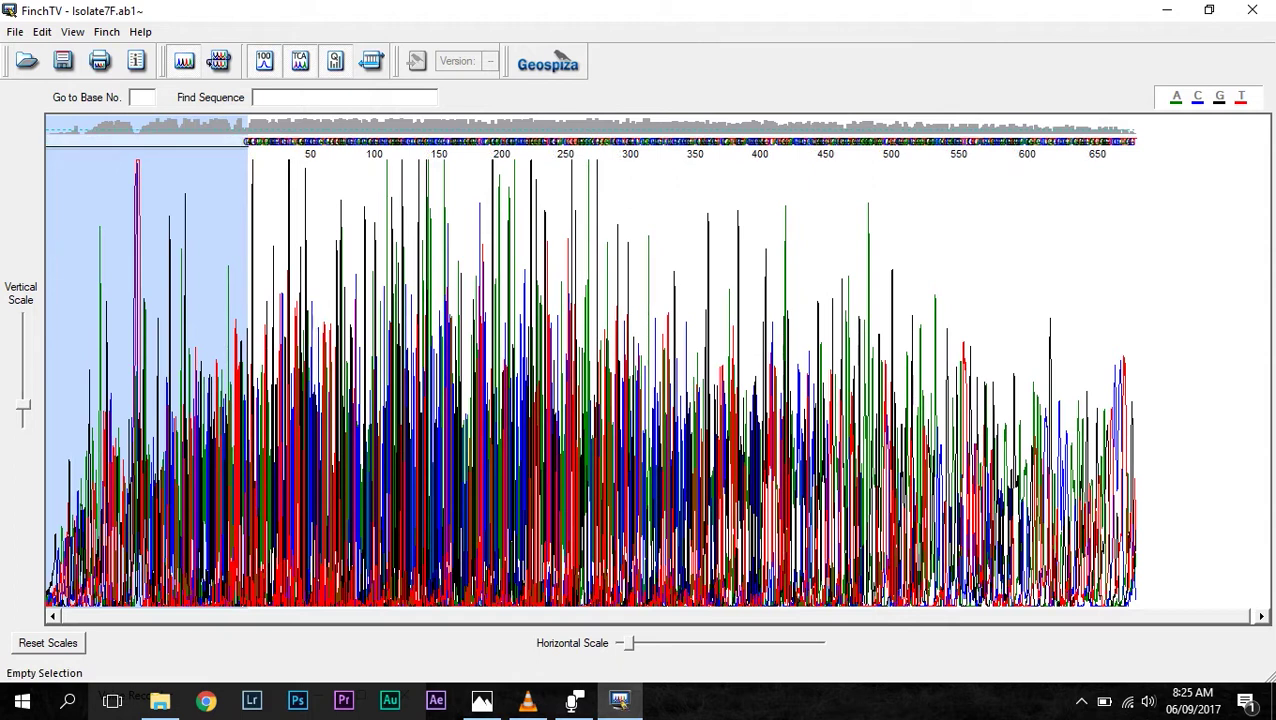
{"action": "left_click_drag", "start_coordinate": [951, 380], "coordinate": [1134, 380]}
{"action": "key", "text": "Delete"}
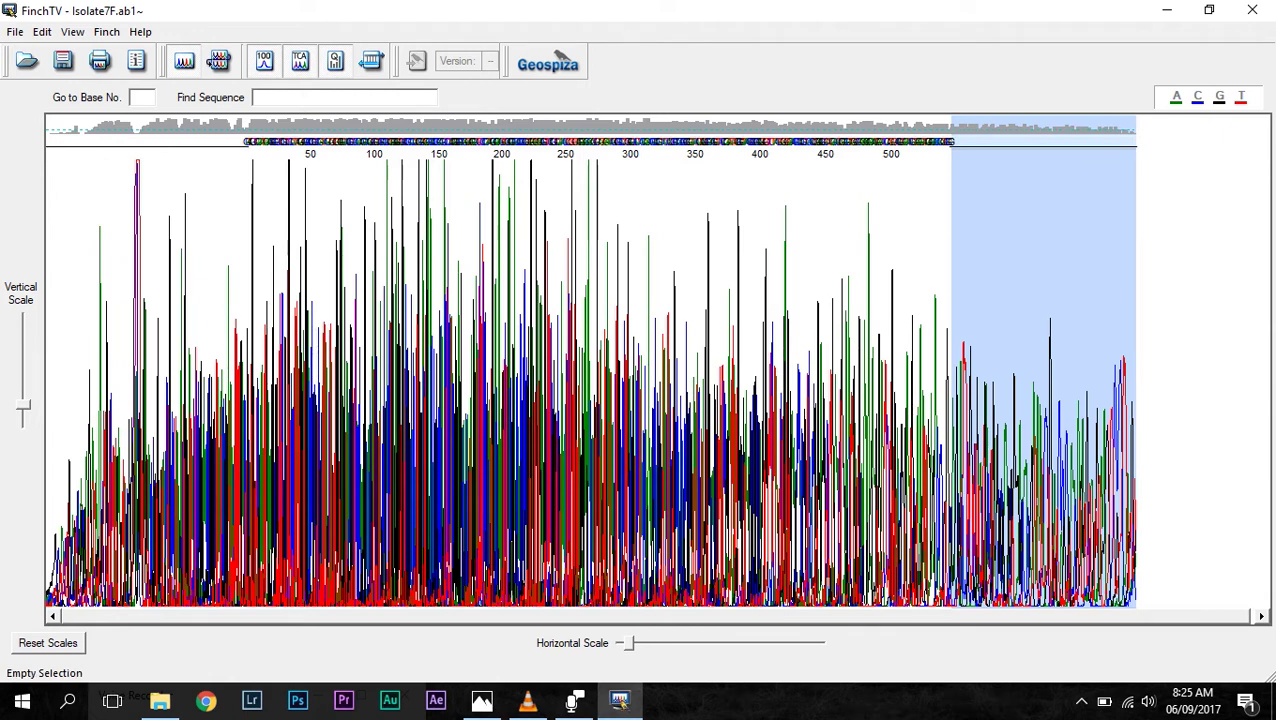
Step: Select the entire trimmed sequence and run an NCBI MegaBLAST search on it against the Nucleotide collection (nr/nt)
{"action": "left_click", "coordinate": [374, 366]}
{"action": "key", "text": "ctrl+a"}
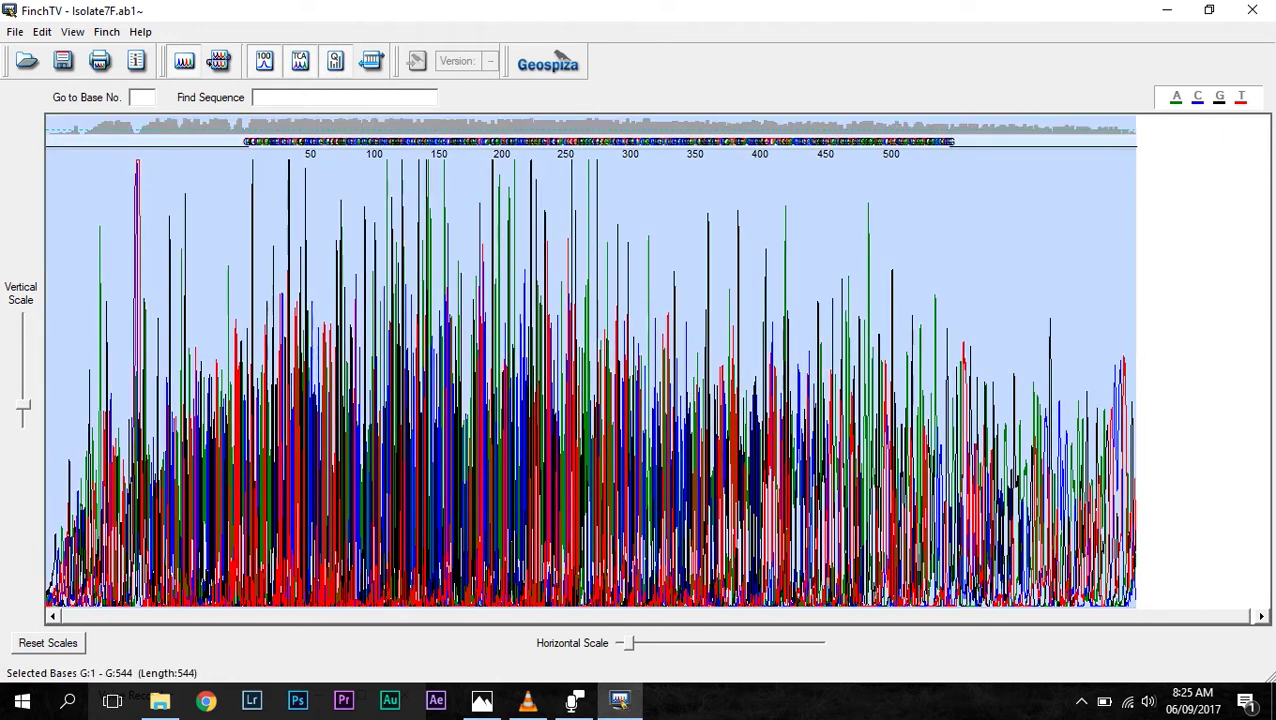
{"action": "left_click", "coordinate": [42, 31]}
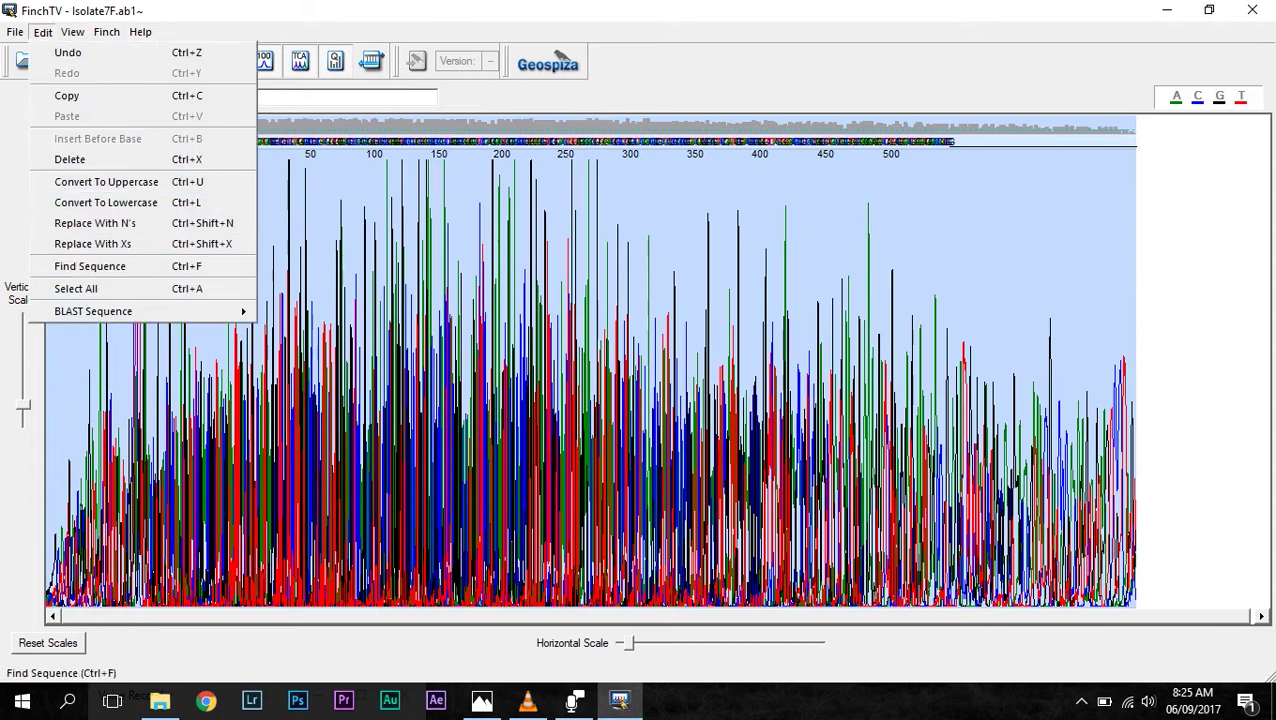
{"action": "mouse_move", "coordinate": [140, 311]}
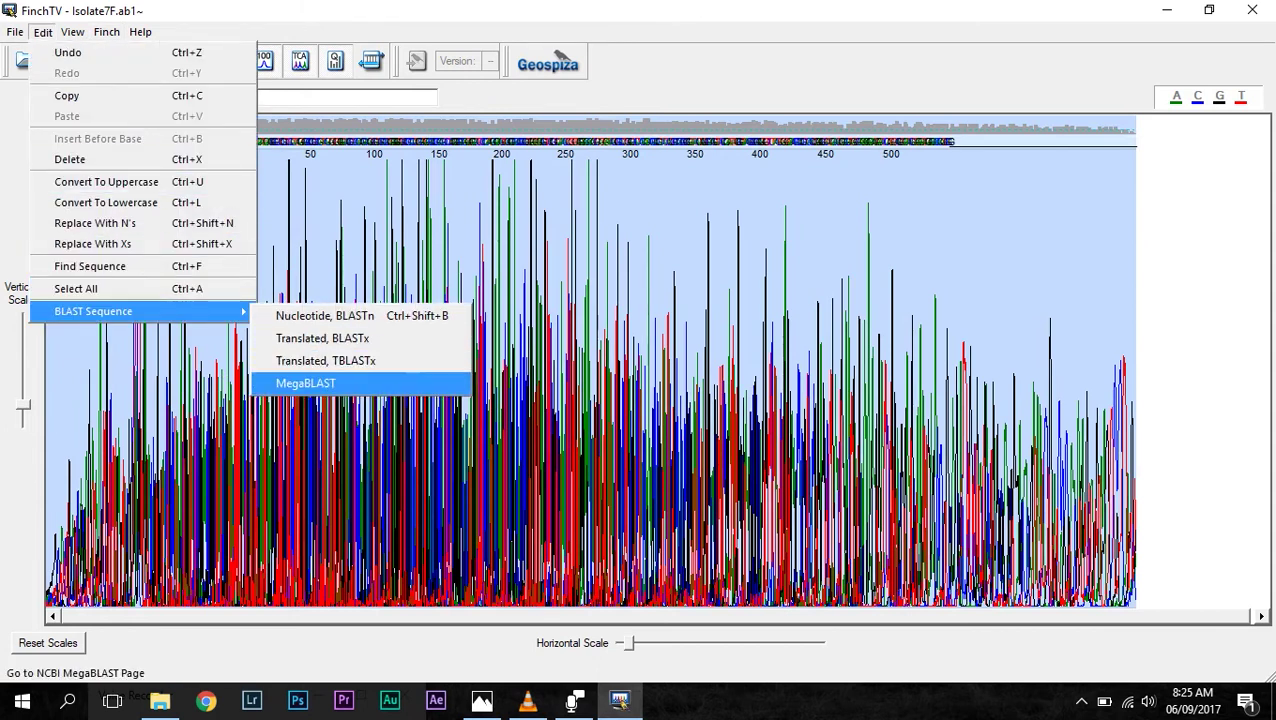
{"action": "left_click", "coordinate": [305, 383]}
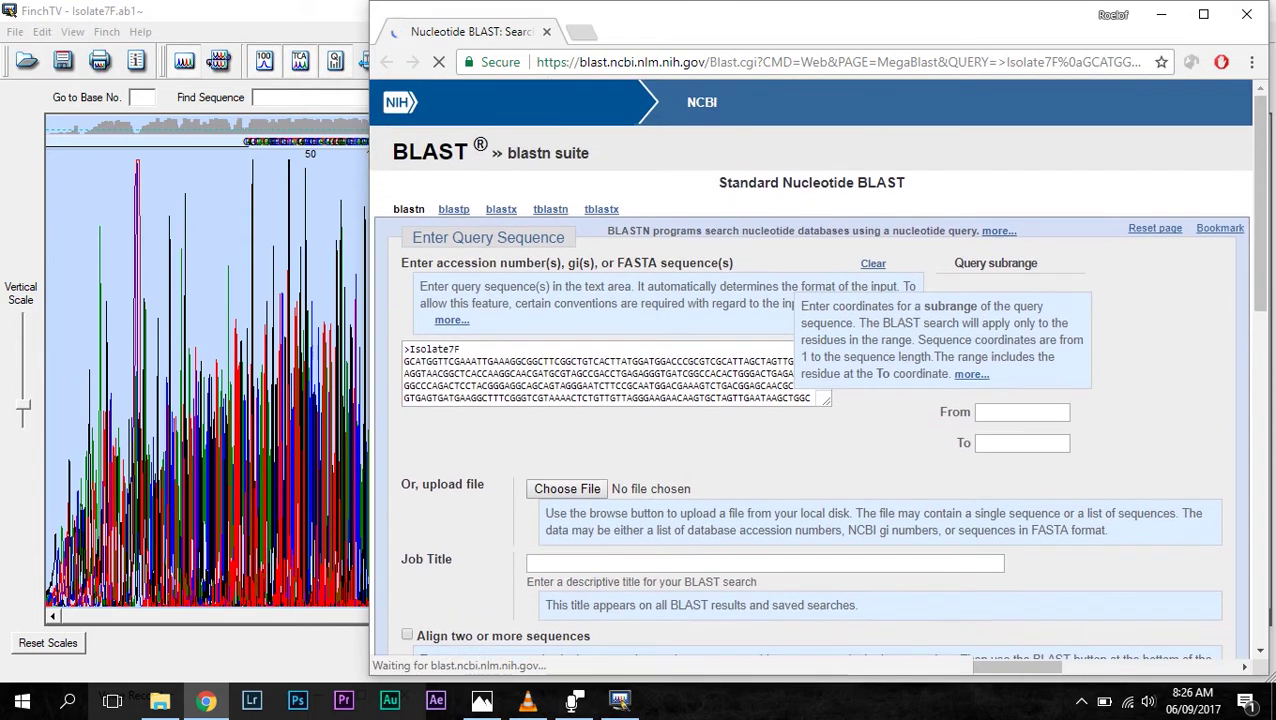
{"action": "scroll", "coordinate": [616, 306], "scroll_direction": "down", "scroll_amount": 5}
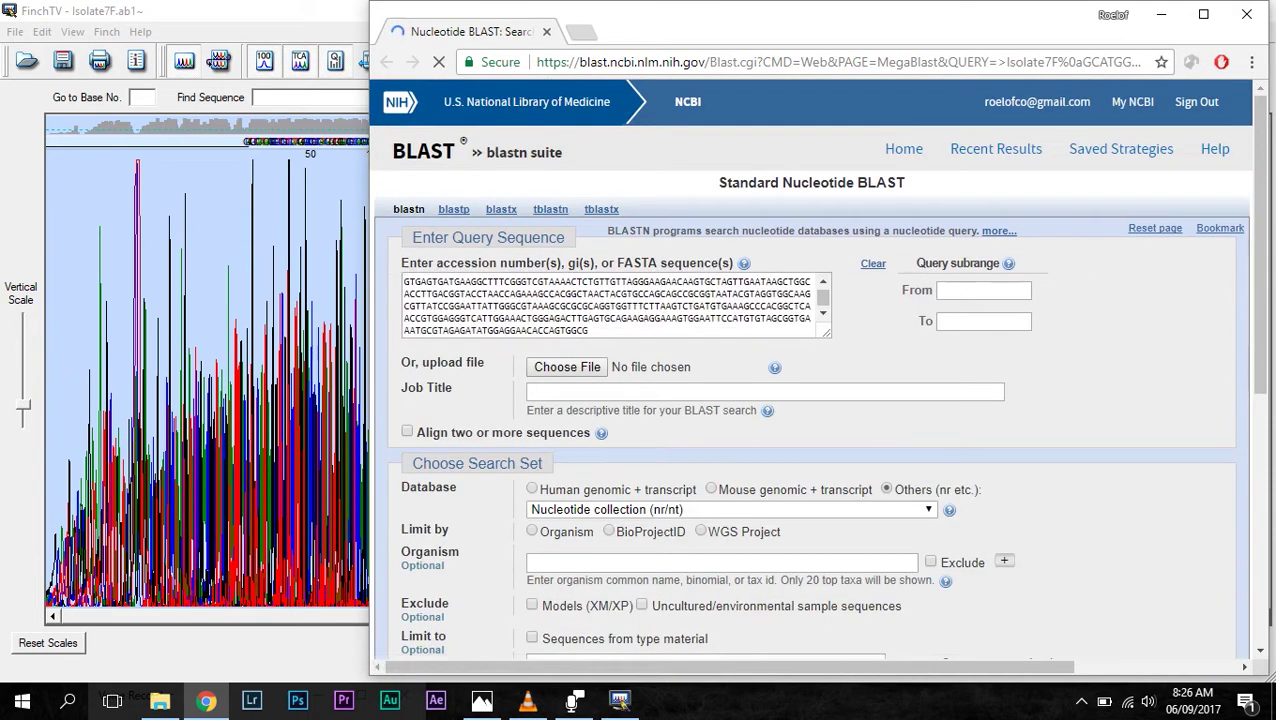
{"action": "scroll", "coordinate": [815, 370], "scroll_direction": "down", "scroll_amount": 2}
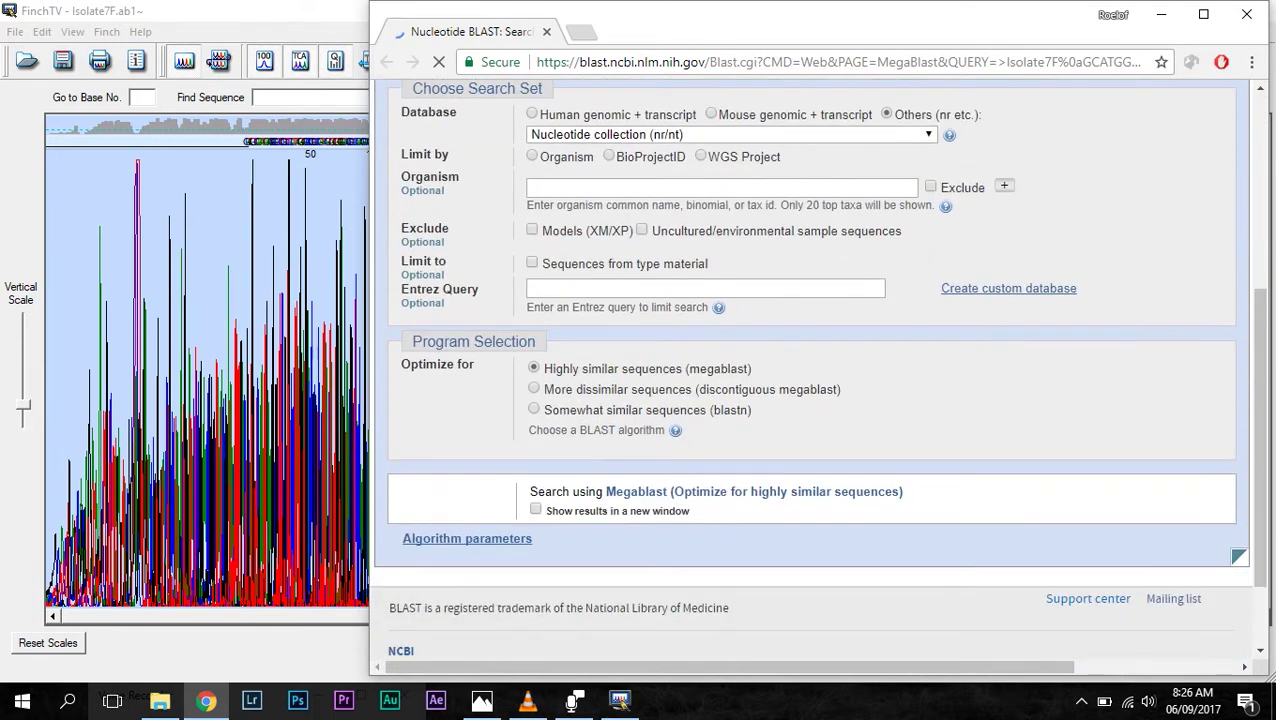
{"action": "scroll", "coordinate": [815, 370], "scroll_direction": "down", "scroll_amount": 2}
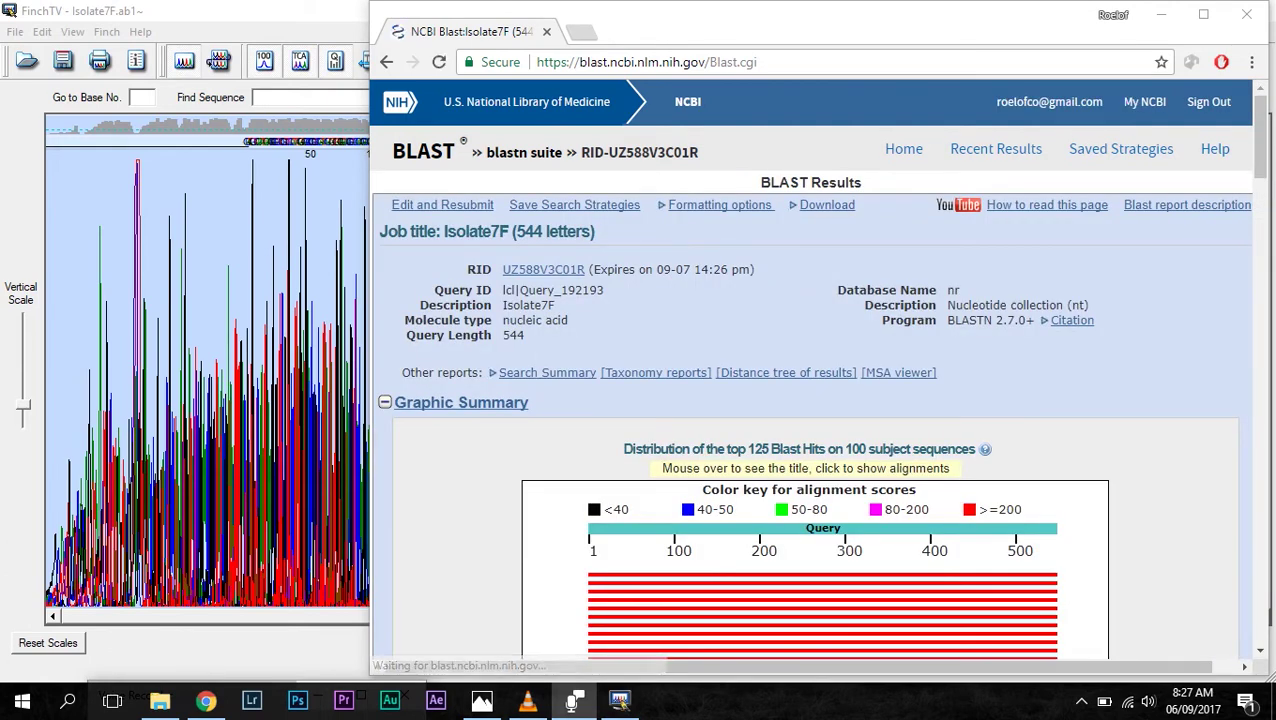
Step: Examine the BLAST graphic summary and the descriptions of matching sequences for Isolate7F, and close the results window
{"action": "scroll", "coordinate": [811, 370], "scroll_direction": "down", "scroll_amount": 1}
{"action": "scroll", "coordinate": [808, 490], "scroll_direction": "down", "scroll_amount": 5}
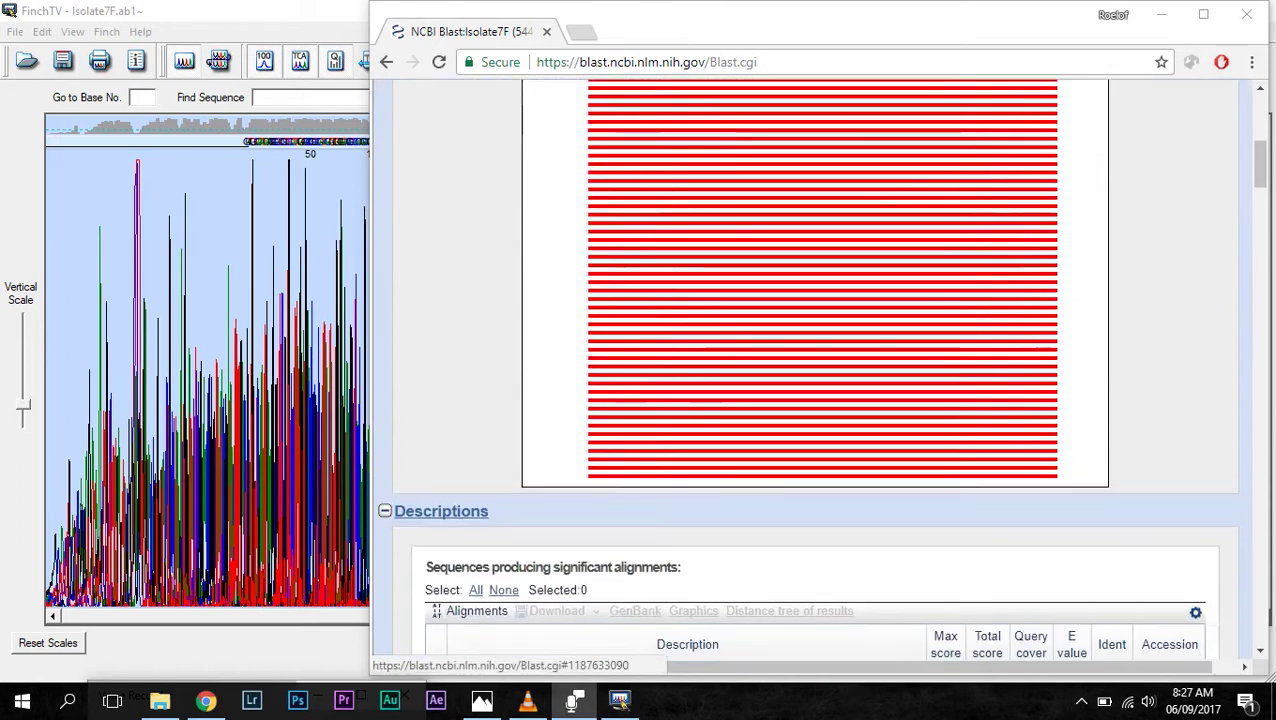
{"action": "scroll", "coordinate": [808, 400], "scroll_direction": "down", "scroll_amount": 2}
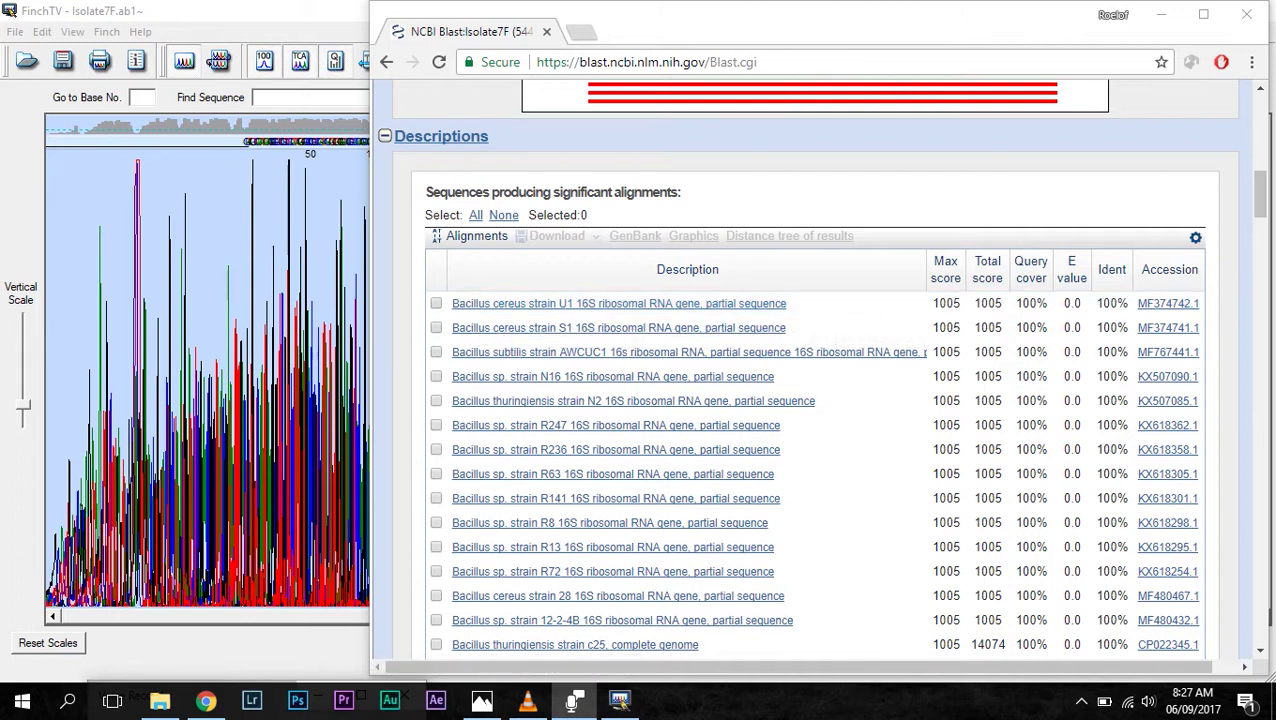
{"action": "left_click", "coordinate": [1247, 14]}
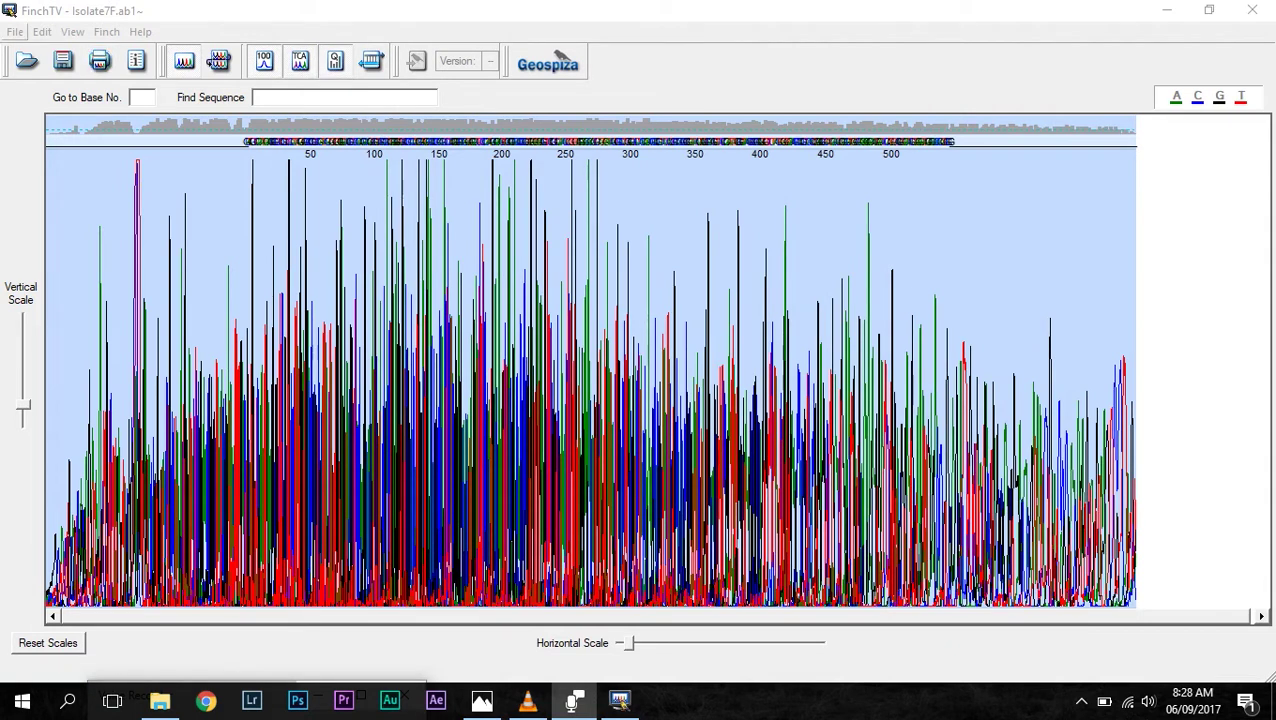
Step: Export the trimmed sequence as Isolate7F.seq into ABI Sequences, and close the chromatogram without saving changes along with the folder window
{"action": "left_click", "coordinate": [15, 32]}
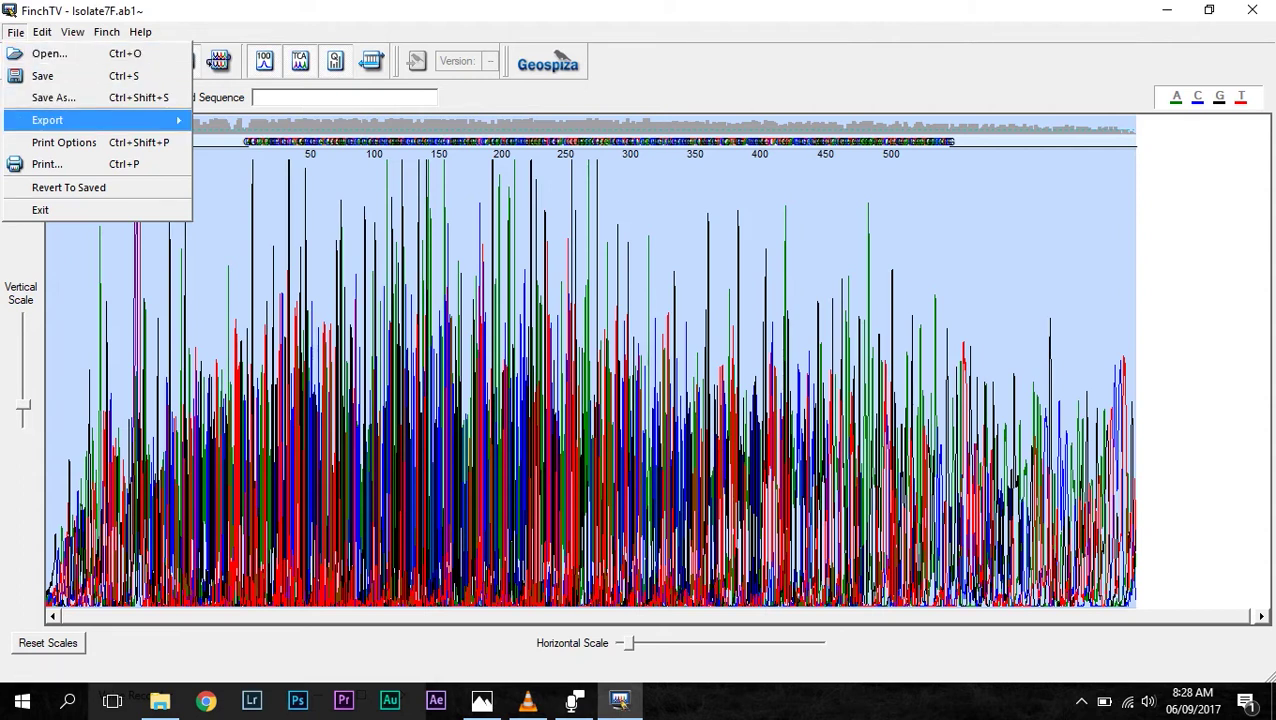
{"action": "mouse_move", "coordinate": [90, 120]}
{"action": "key", "text": "Return"}
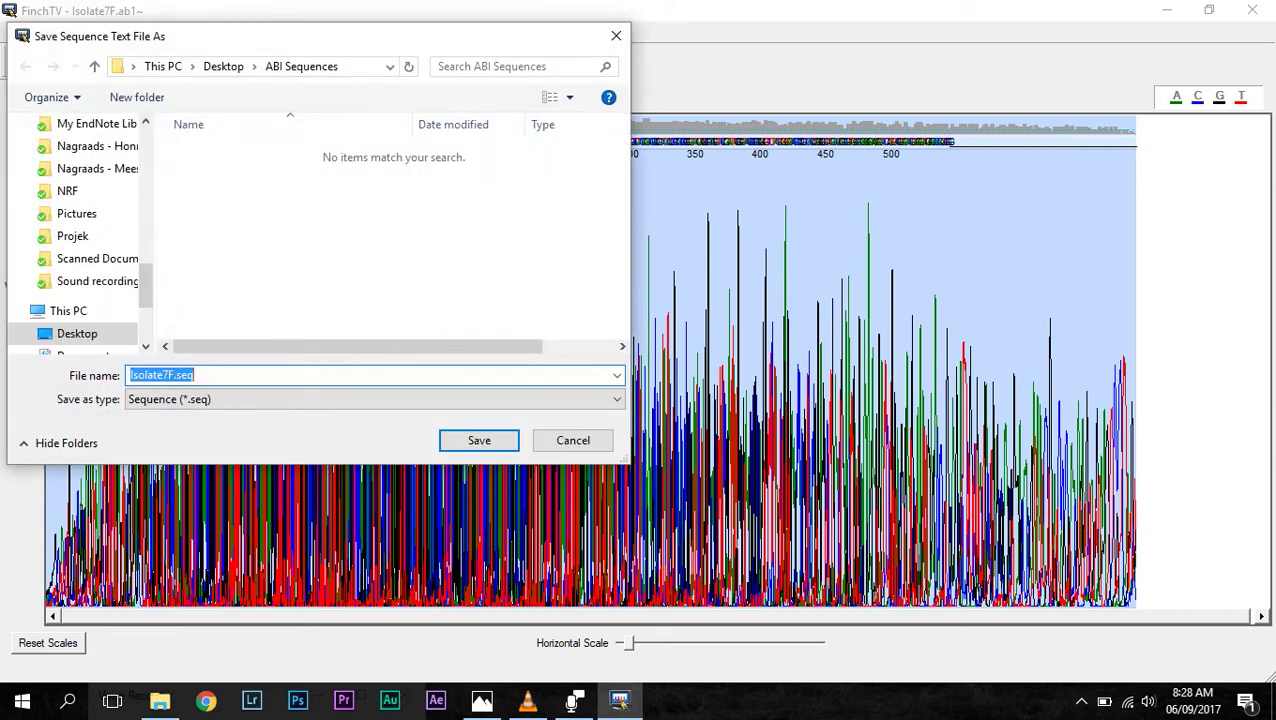
{"action": "key", "text": "Return"}
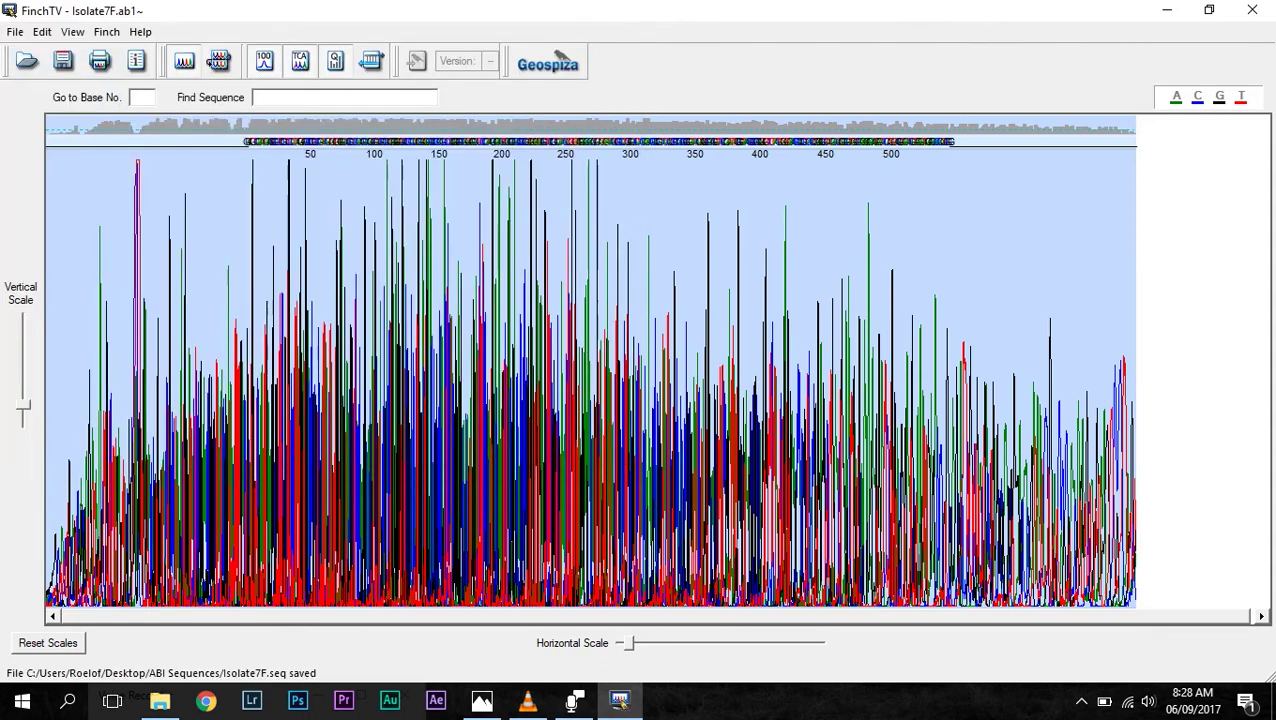
{"action": "left_click", "coordinate": [1252, 9]}
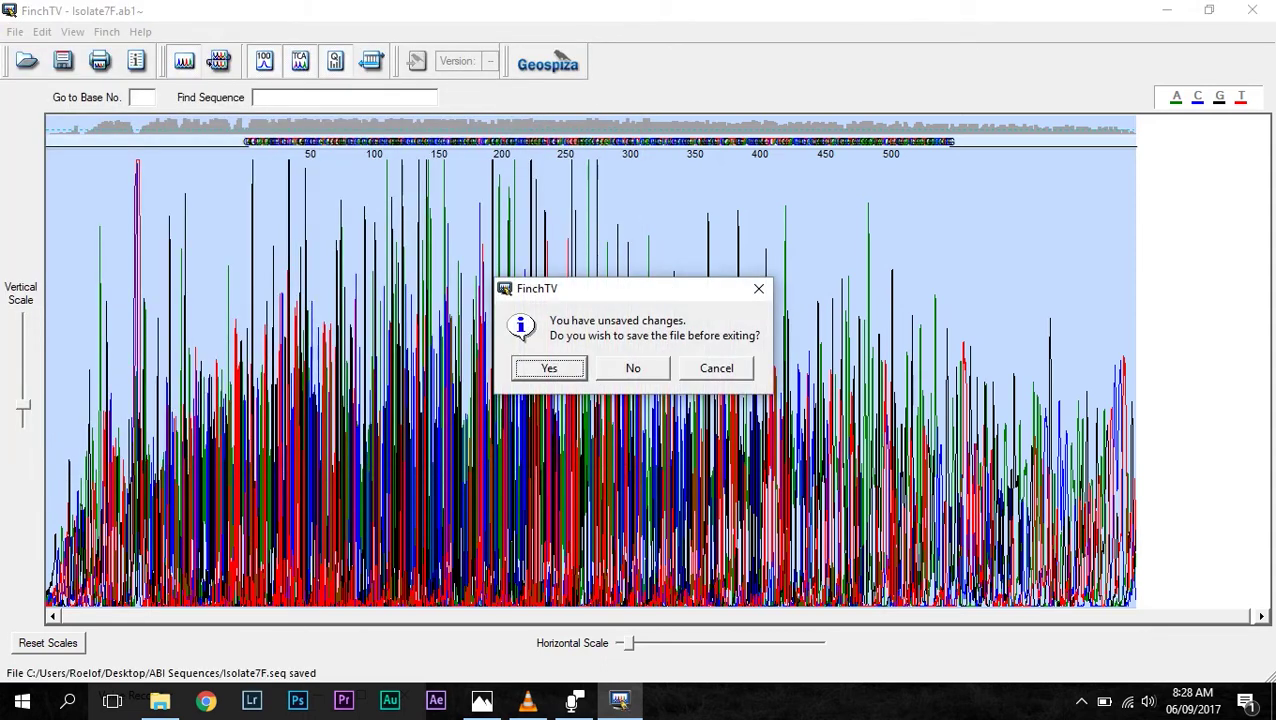
{"action": "left_click", "coordinate": [633, 368]}
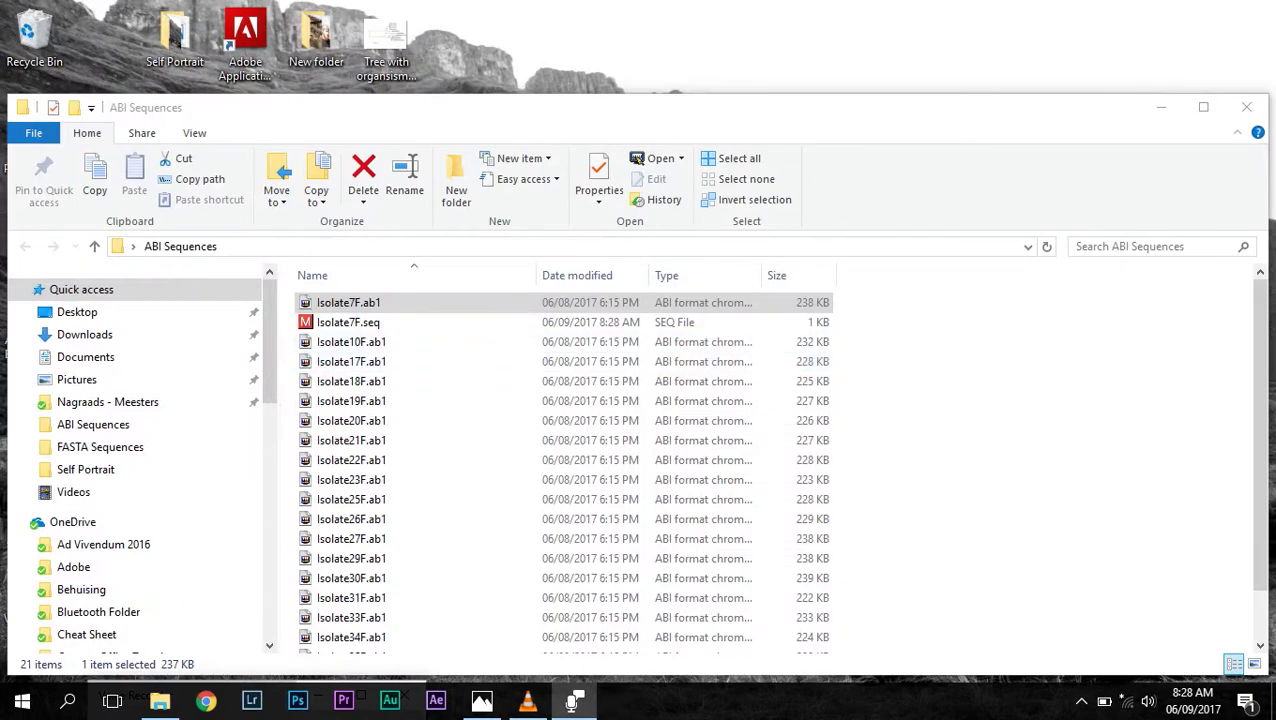
{"action": "left_click", "coordinate": [1247, 107]}
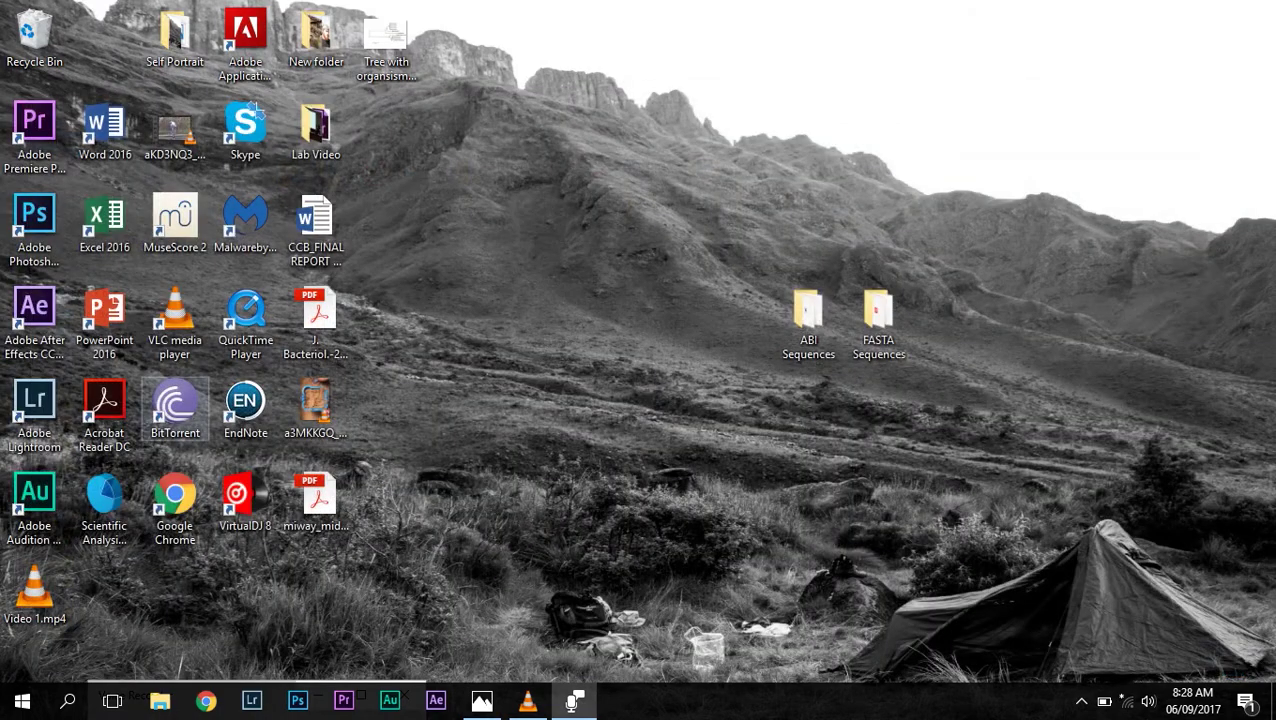
Step: Launch MEGA7 from the Scientific Analysis Programs folder on the desktop
{"action": "double_click", "coordinate": [104, 505]}
{"action": "double_click", "coordinate": [104, 510]}
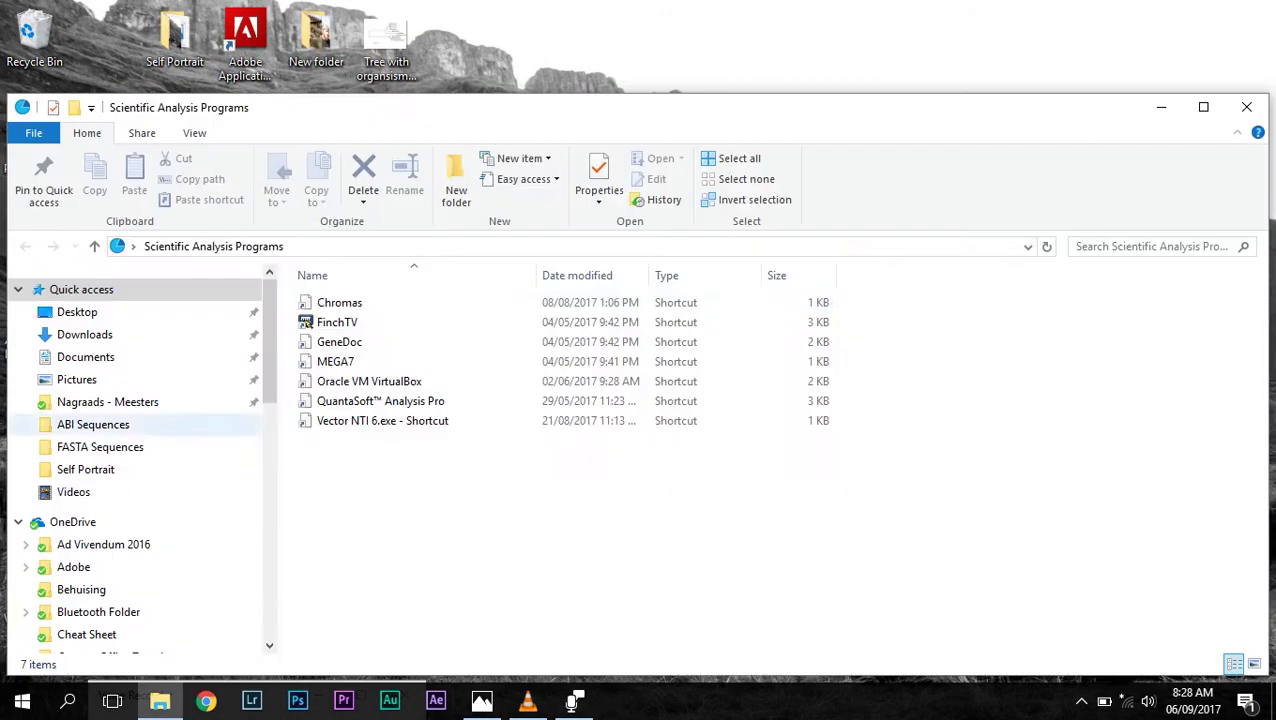
{"action": "double_click", "coordinate": [345, 361]}
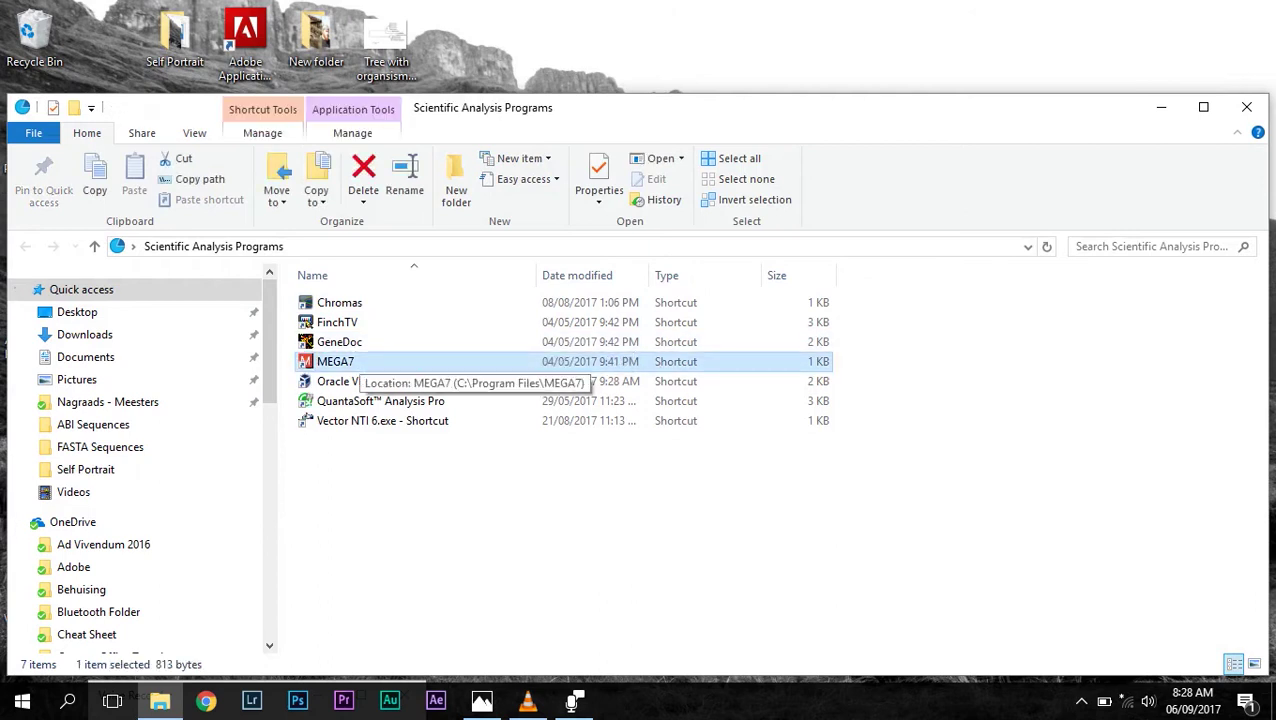
{"action": "double_click", "coordinate": [335, 361]}
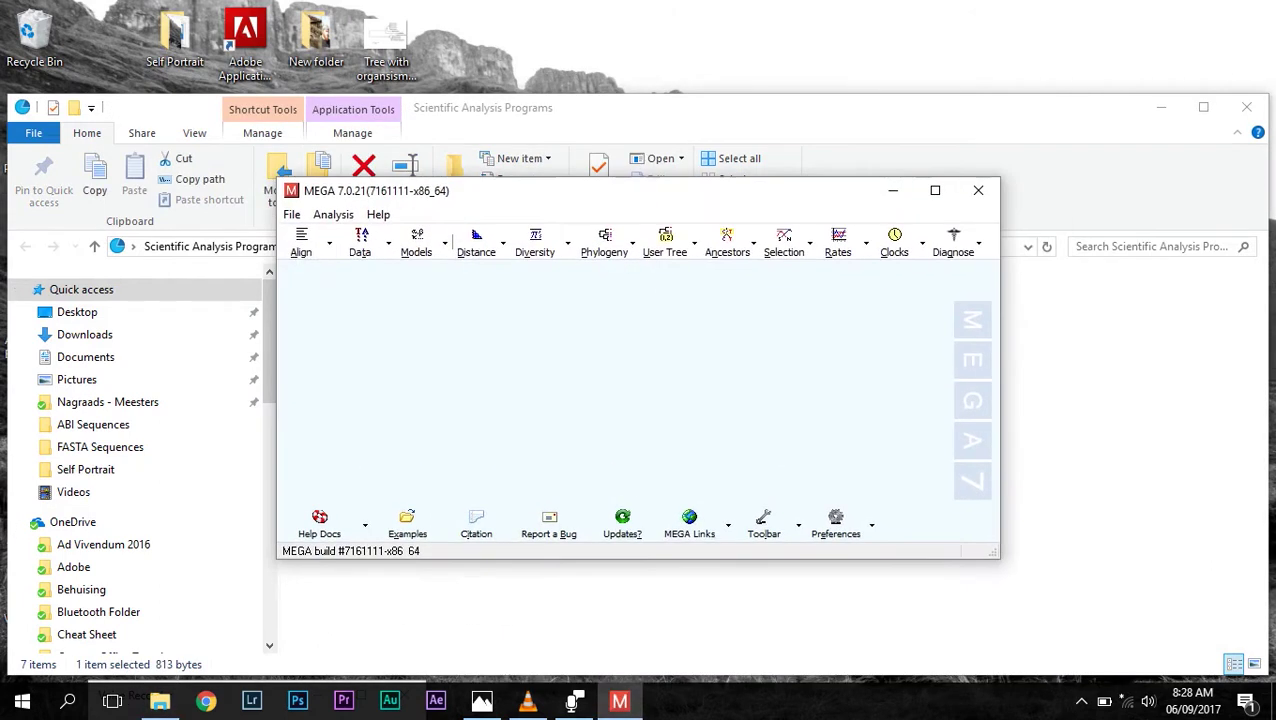
Step: Create a new DNA alignment in the Alignment Explorer
{"action": "left_click", "coordinate": [301, 243]}
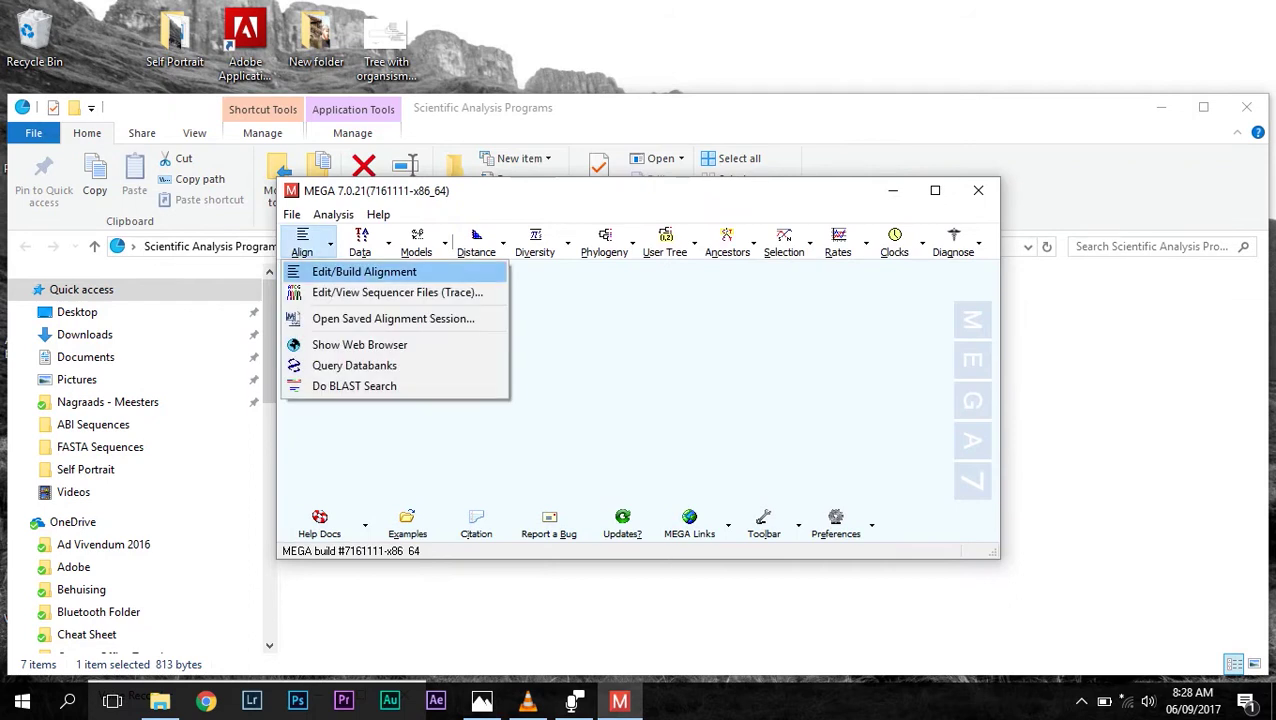
{"action": "left_click", "coordinate": [364, 271]}
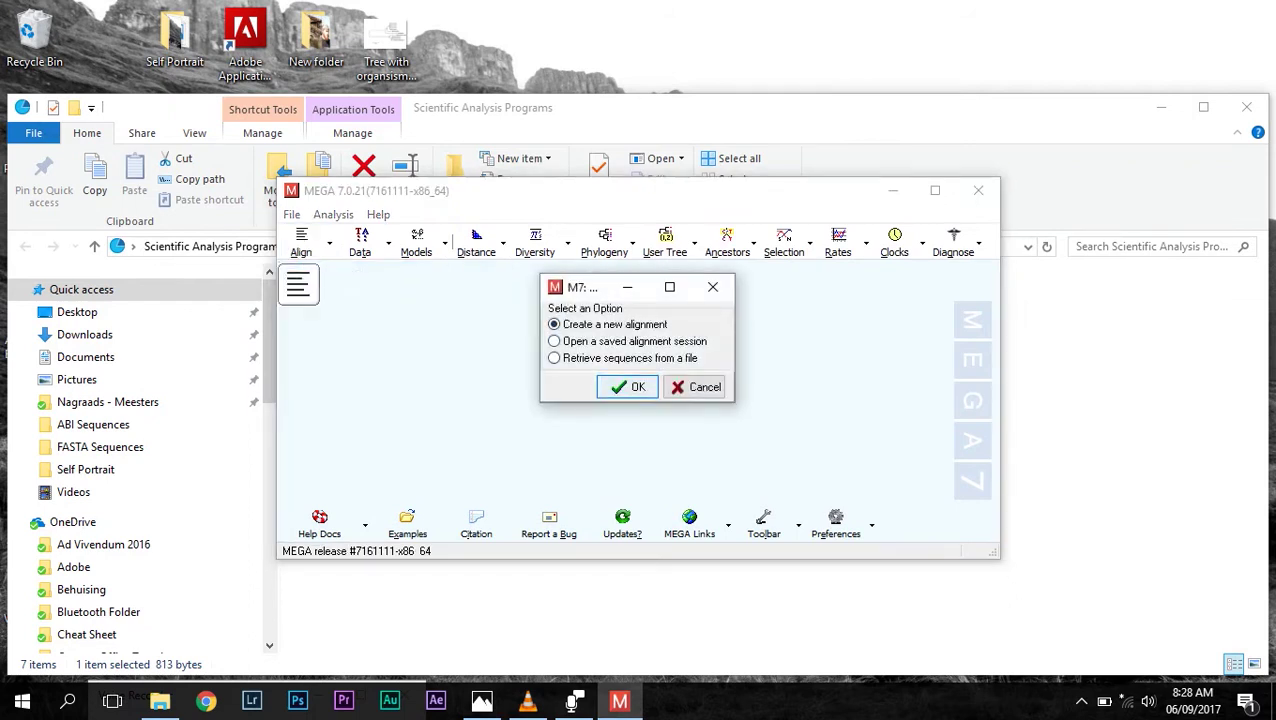
{"action": "left_click", "coordinate": [628, 386]}
{"action": "left_click", "coordinate": [553, 374]}
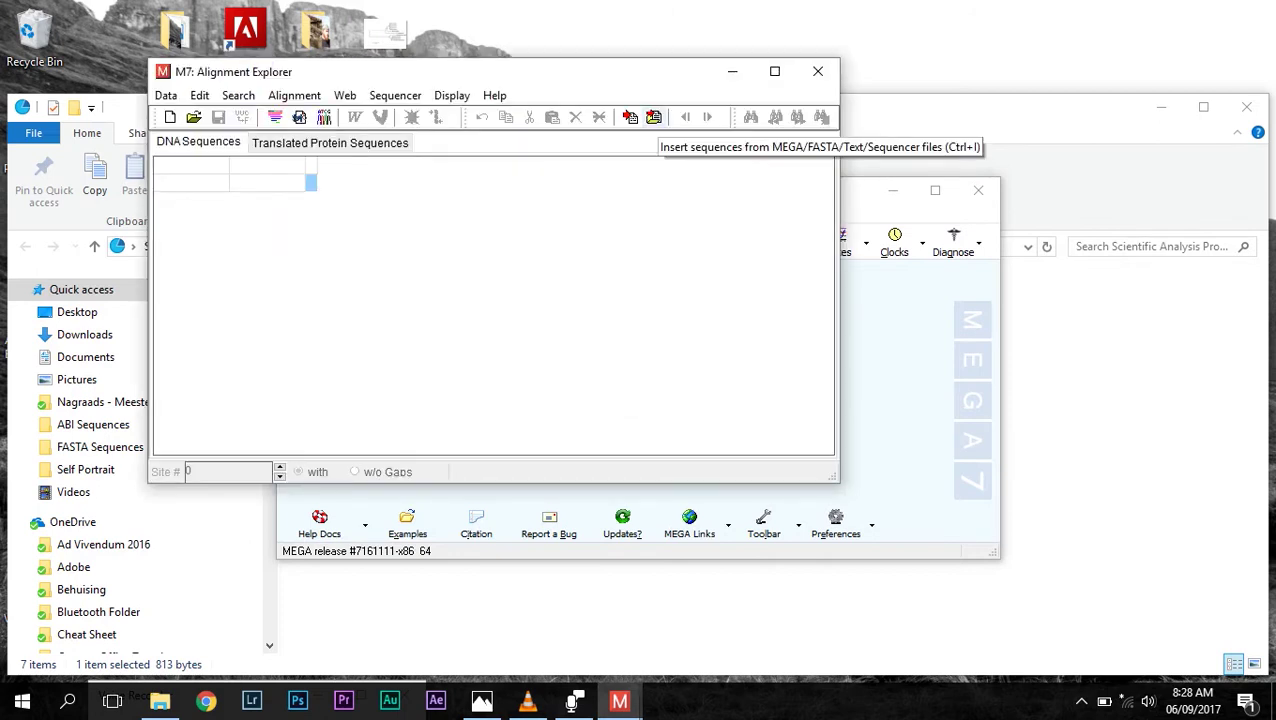
Step: Insert all the isolate .seq files, Isolate7F through Isolate25F, from the FASTA Sequences folder and maximize the alignment window
{"action": "left_click", "coordinate": [653, 117]}
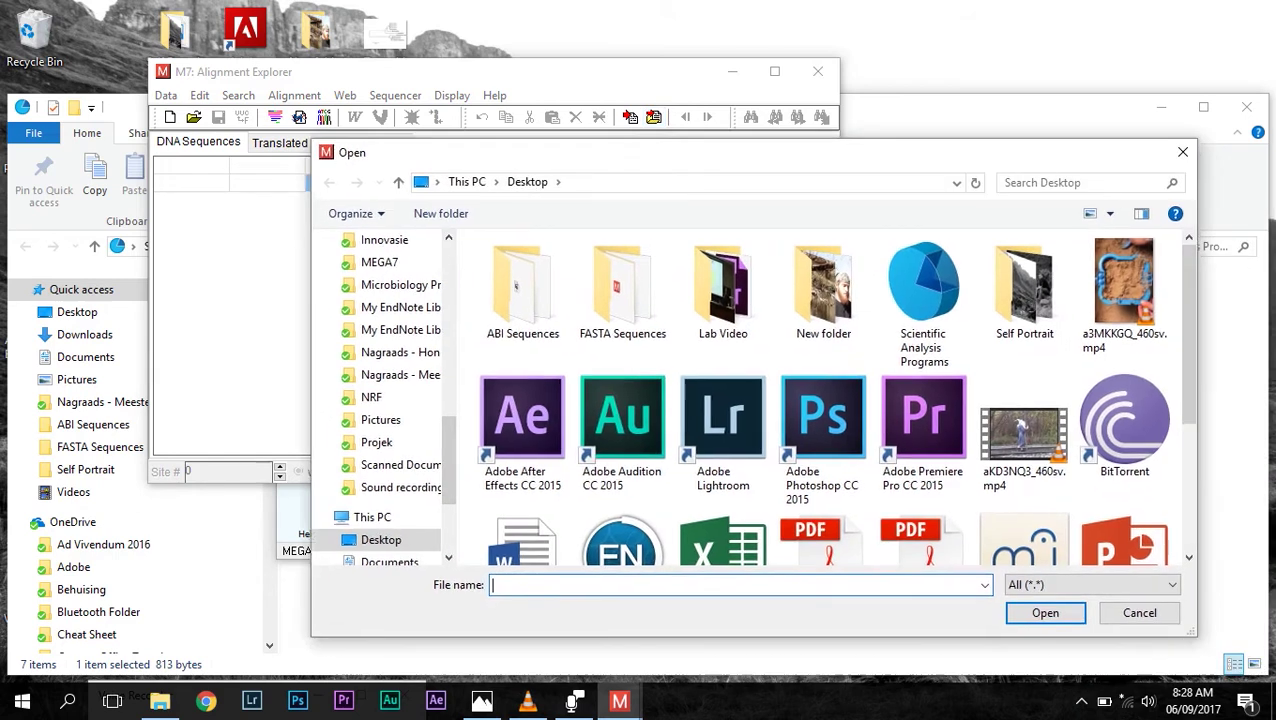
{"action": "double_click", "coordinate": [617, 287]}
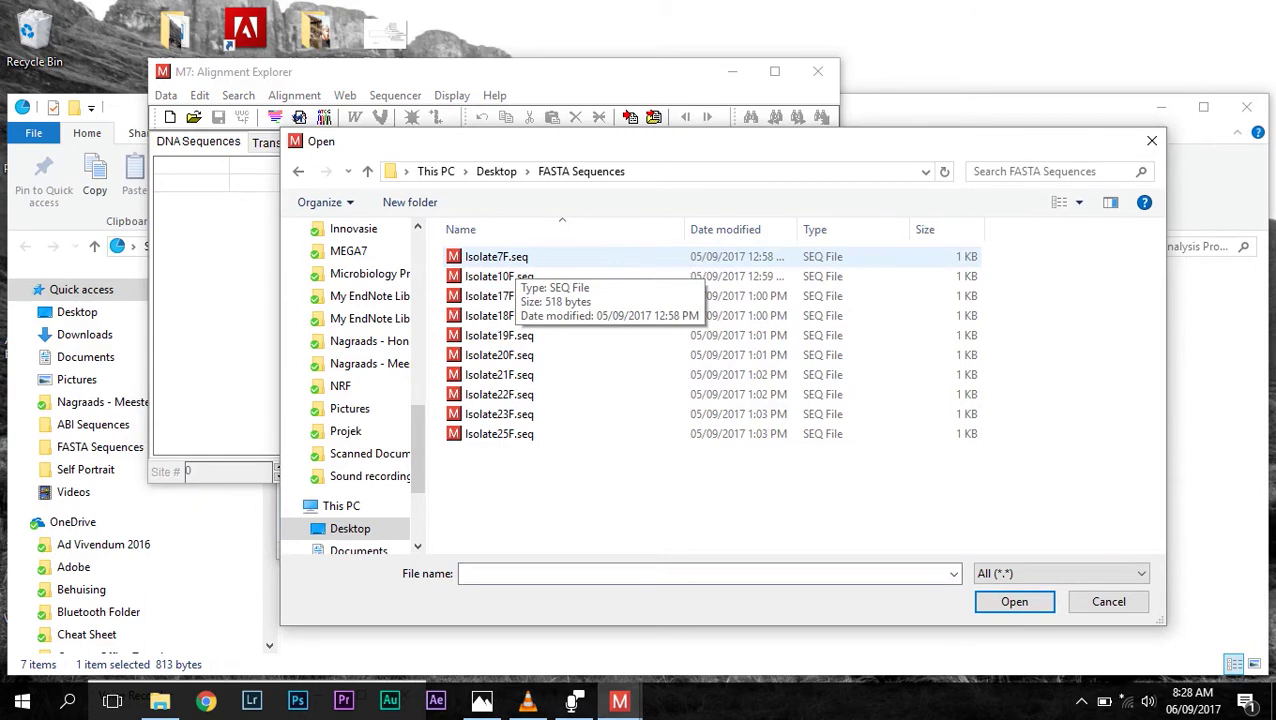
{"action": "left_click_drag", "start_coordinate": [507, 490], "coordinate": [548, 256]}
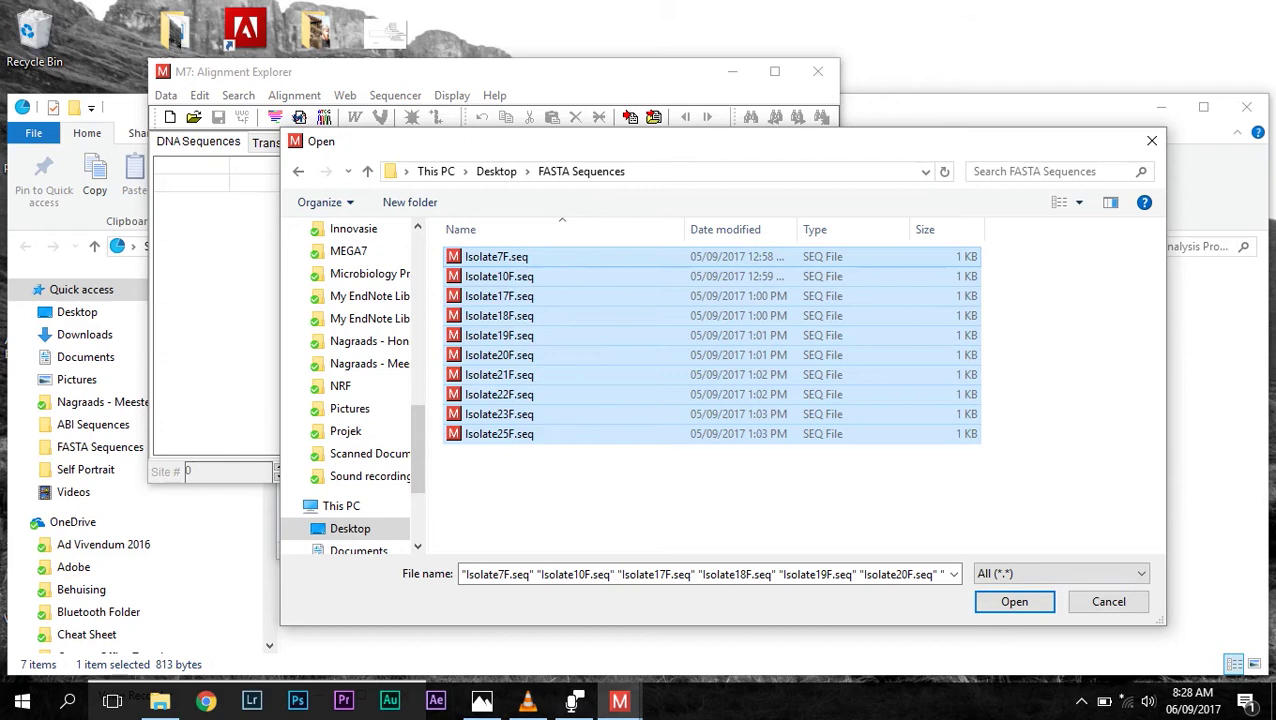
{"action": "left_click", "coordinate": [1014, 601]}
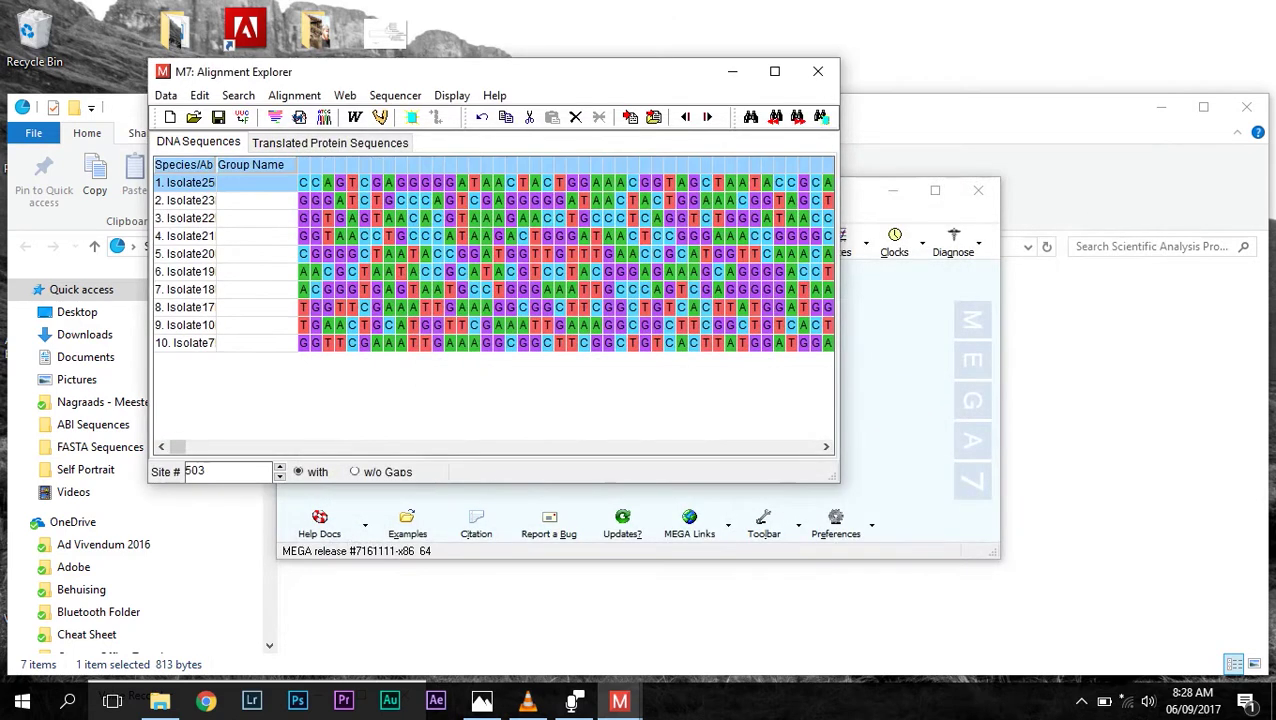
{"action": "left_click", "coordinate": [775, 72]}
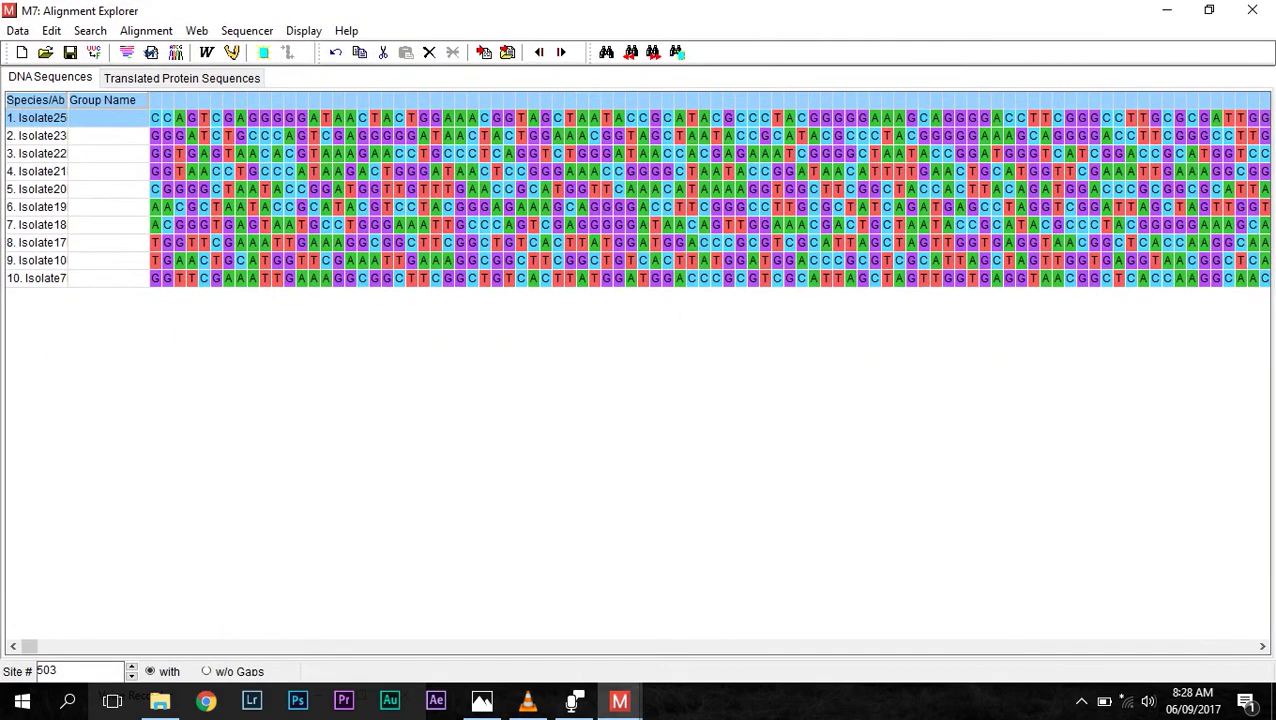
Step: Align all isolate sequences as DNA with ClustalW, using the ClustalW (1.6) DNA weight matrix
{"action": "left_click", "coordinate": [38, 279]}
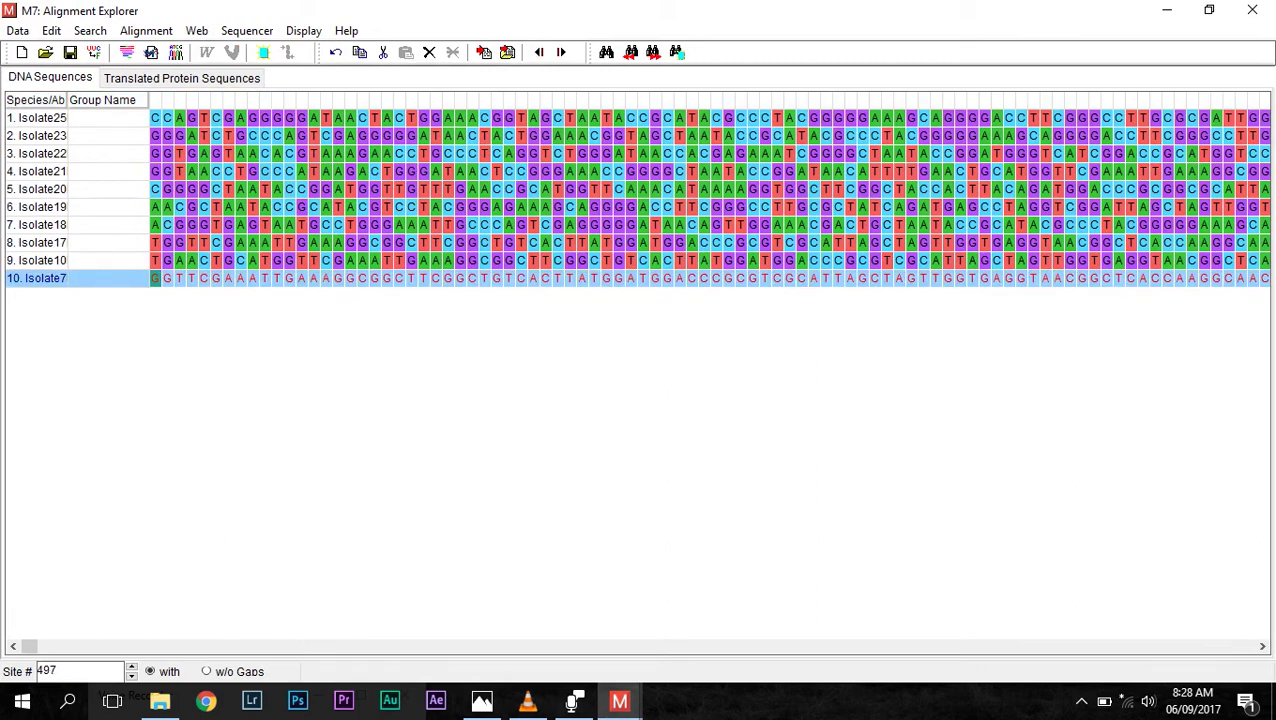
{"action": "key", "text": "ctrl+a"}
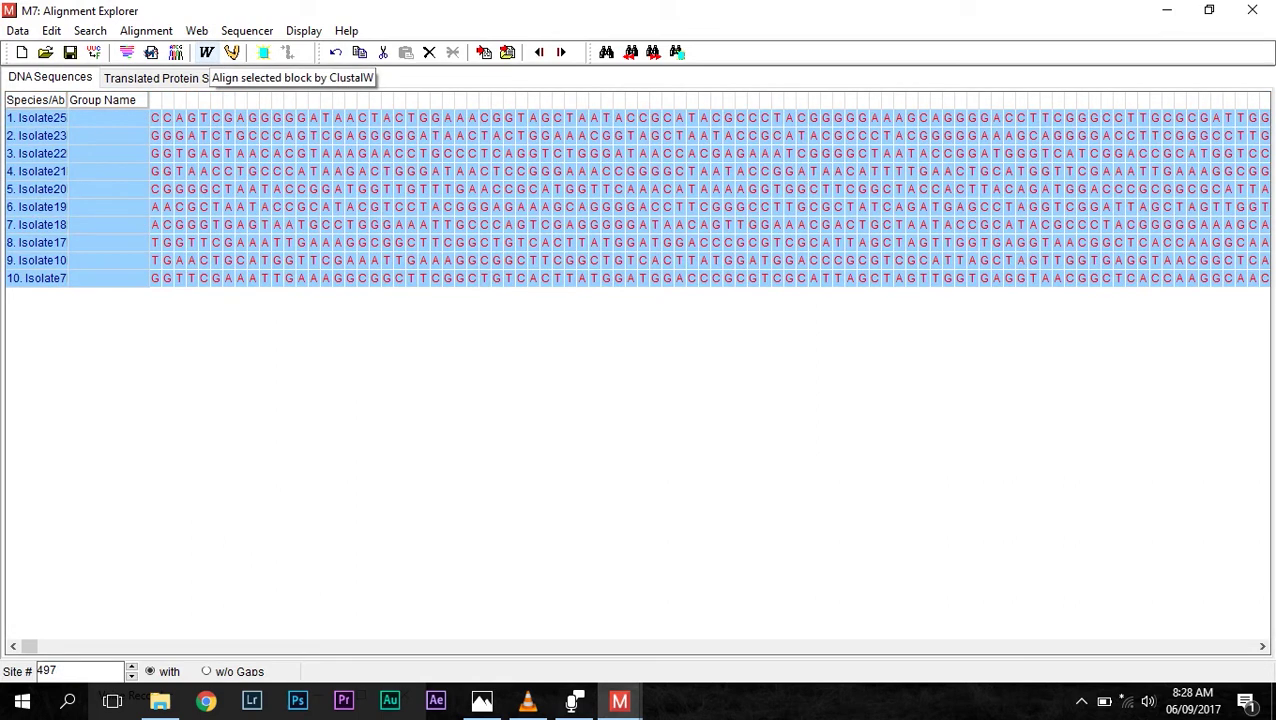
{"action": "left_click", "coordinate": [206, 52]}
{"action": "left_click", "coordinate": [251, 77]}
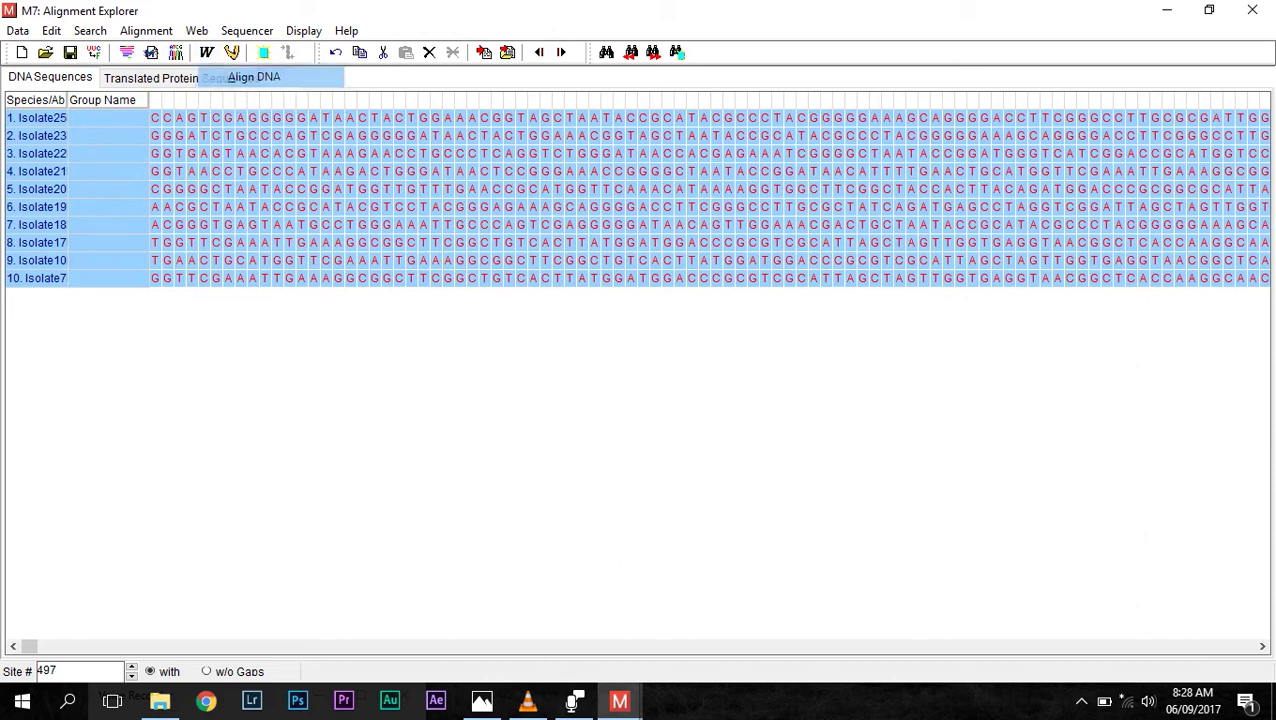
{"action": "left_click", "coordinate": [900, 296]}
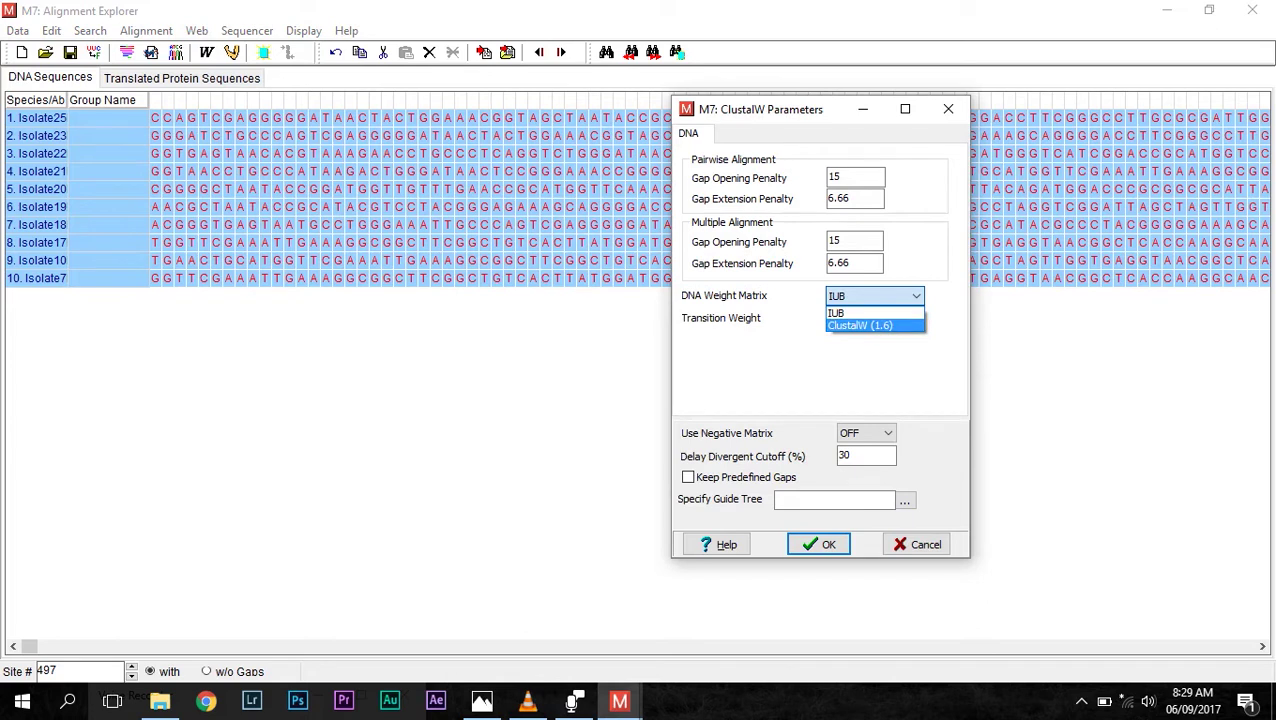
{"action": "left_click", "coordinate": [860, 325]}
{"action": "left_click", "coordinate": [818, 544]}
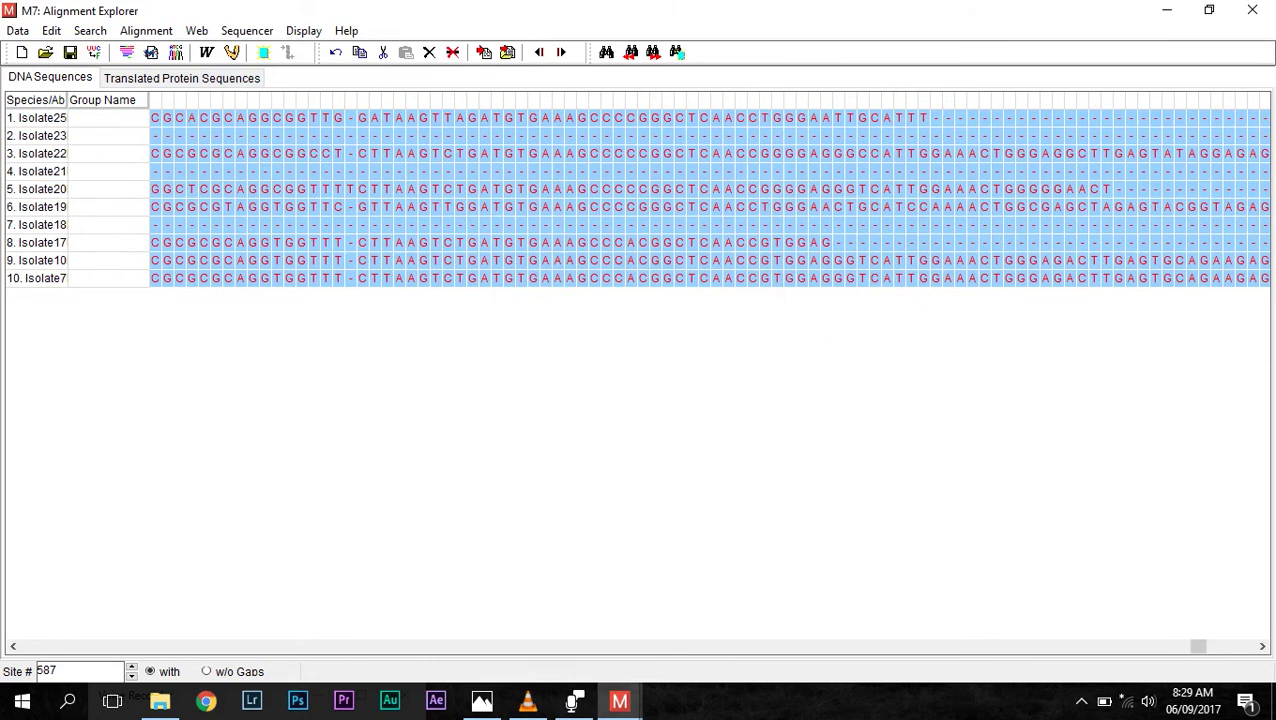
Step: Trim the uneven end of the alignment by deleting every column from site 344 onward across all isolates
{"action": "left_click", "coordinate": [485, 261]}
{"action": "left_click_drag", "start_coordinate": [1198, 646], "coordinate": [738, 646]}
{"action": "left_click", "coordinate": [802, 279]}
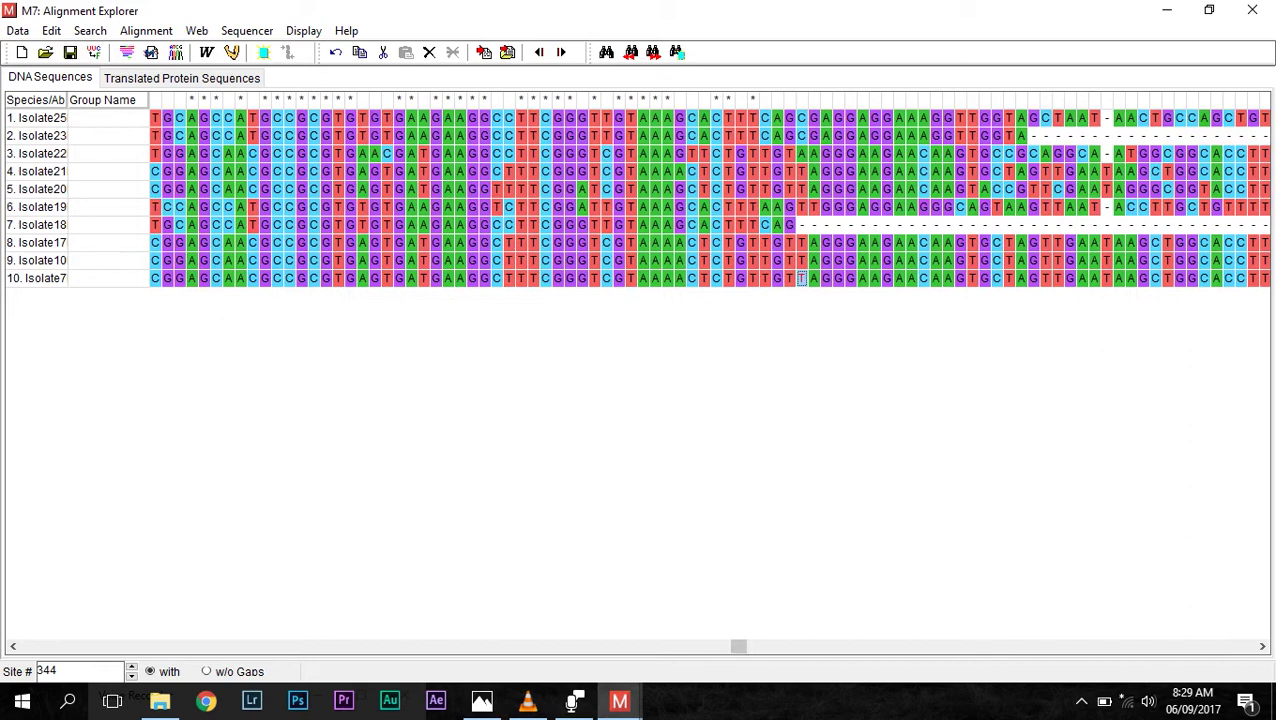
{"action": "left_click_drag", "start_coordinate": [738, 646], "coordinate": [1244, 646]}
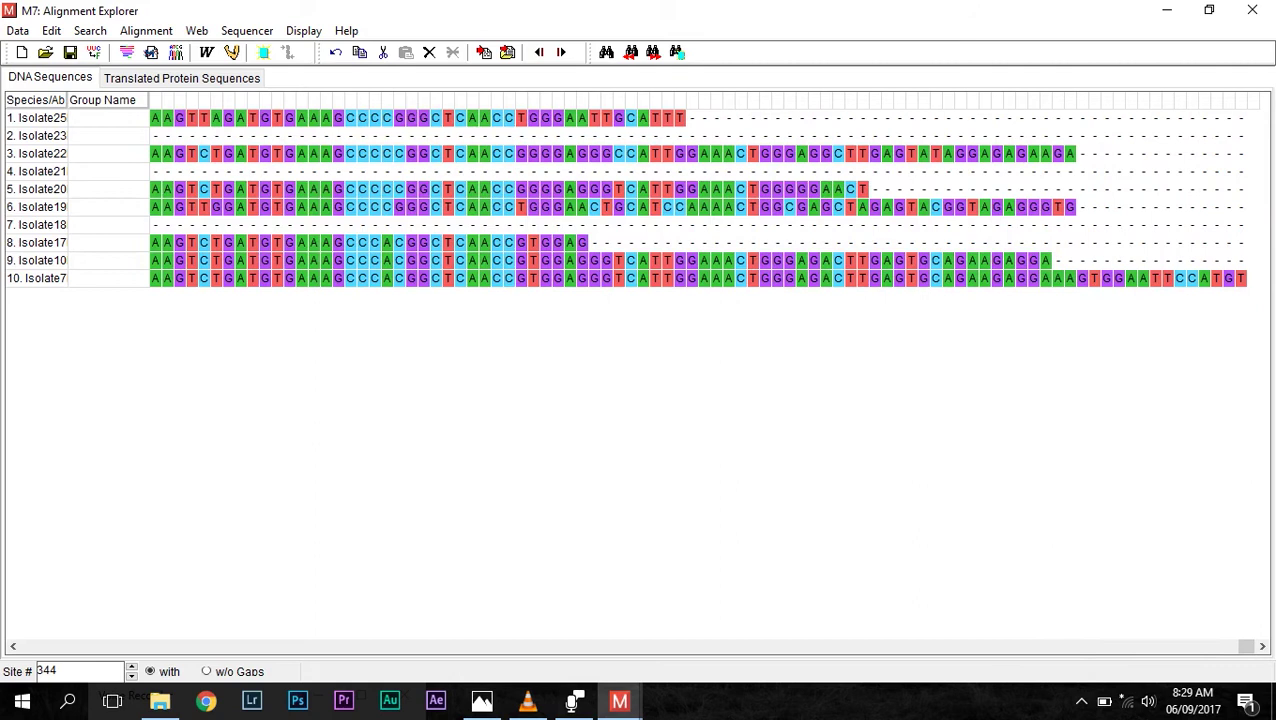
{"action": "key", "text": "ctrl+a"}
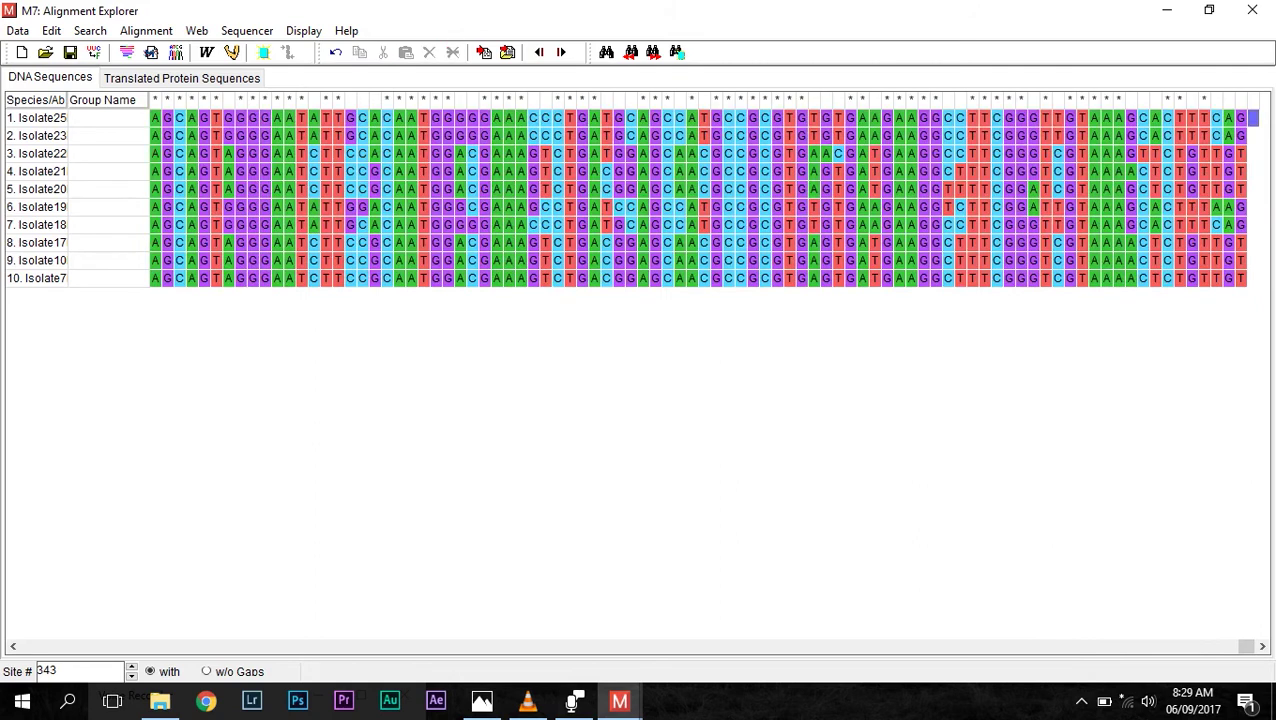
Step: Trim the uneven start of the alignment by deleting the leading gapped columns across all isolates
{"action": "left_click_drag", "start_coordinate": [1246, 647], "coordinate": [286, 647]}
{"action": "left_click", "coordinate": [631, 119]}
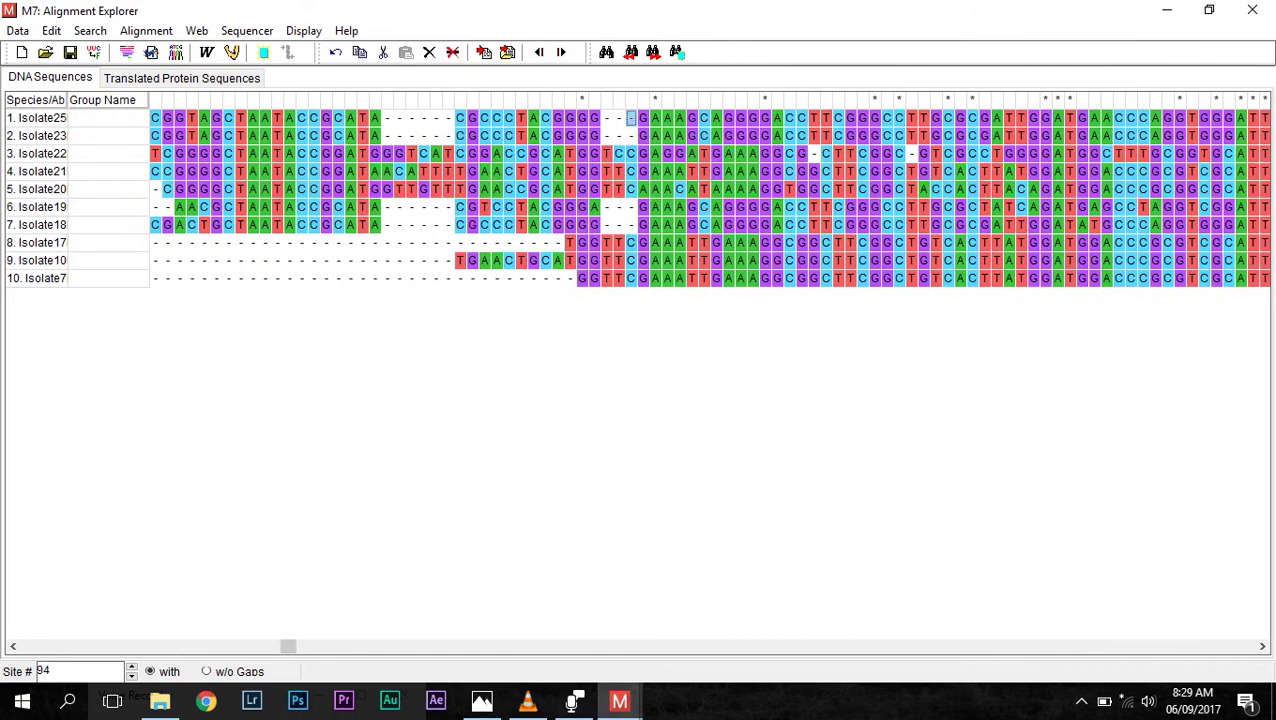
{"action": "left_click_drag", "start_coordinate": [288, 647], "coordinate": [29, 647]}
{"action": "key", "text": "Caps_Lock"}
{"action": "left_click", "coordinate": [155, 279]}
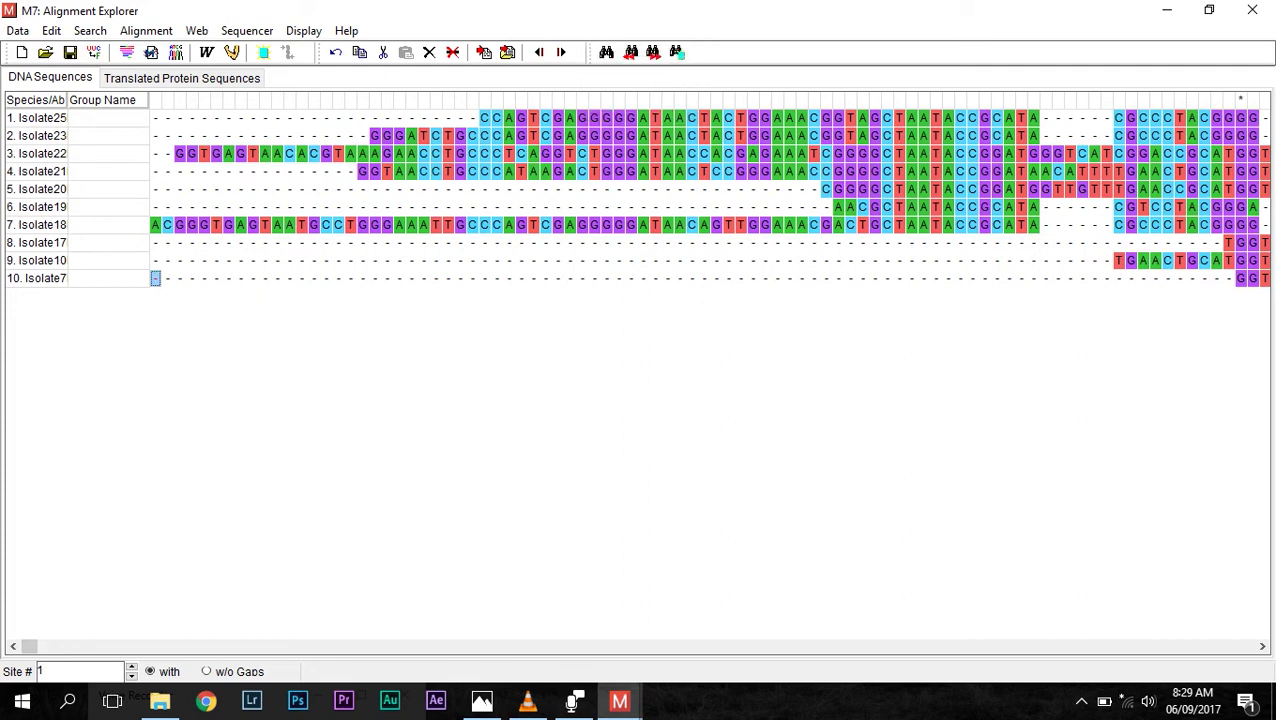
{"action": "left_click", "coordinate": [1119, 118], "text": "shift"}
{"action": "key", "text": "Delete"}
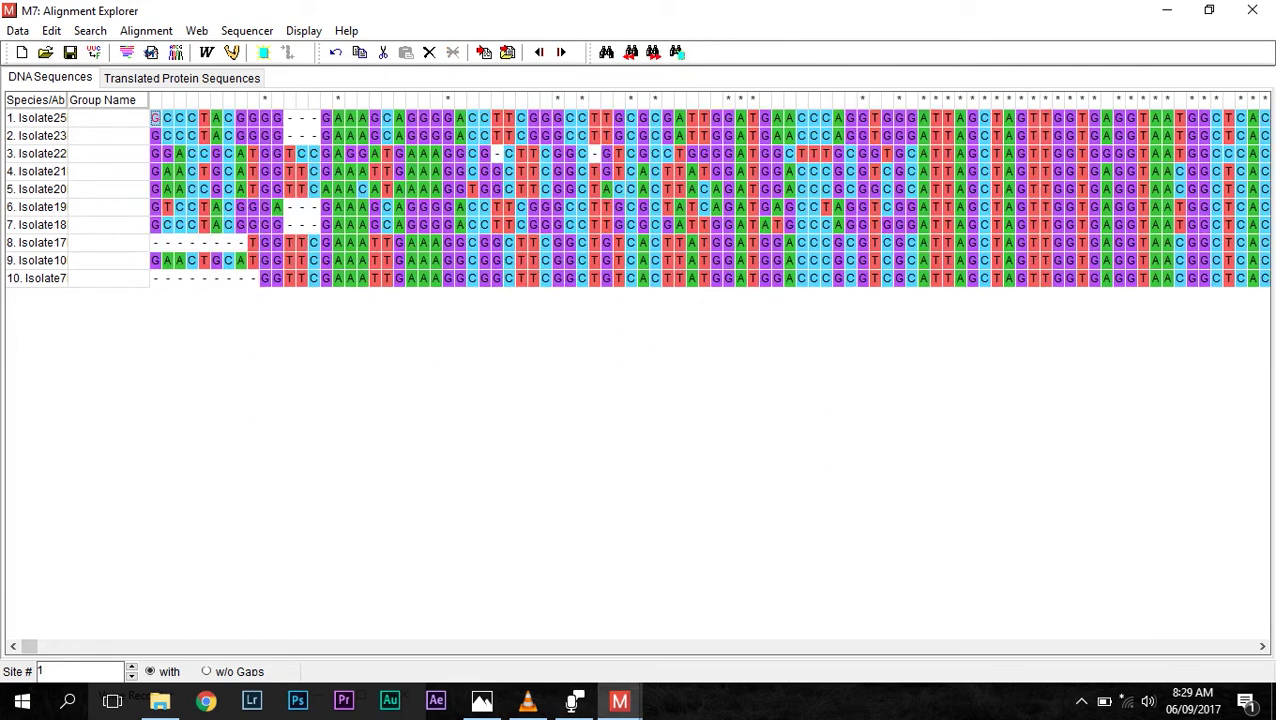
{"action": "left_click", "coordinate": [326, 118]}
{"action": "left_click", "coordinate": [155, 279], "text": "shift"}
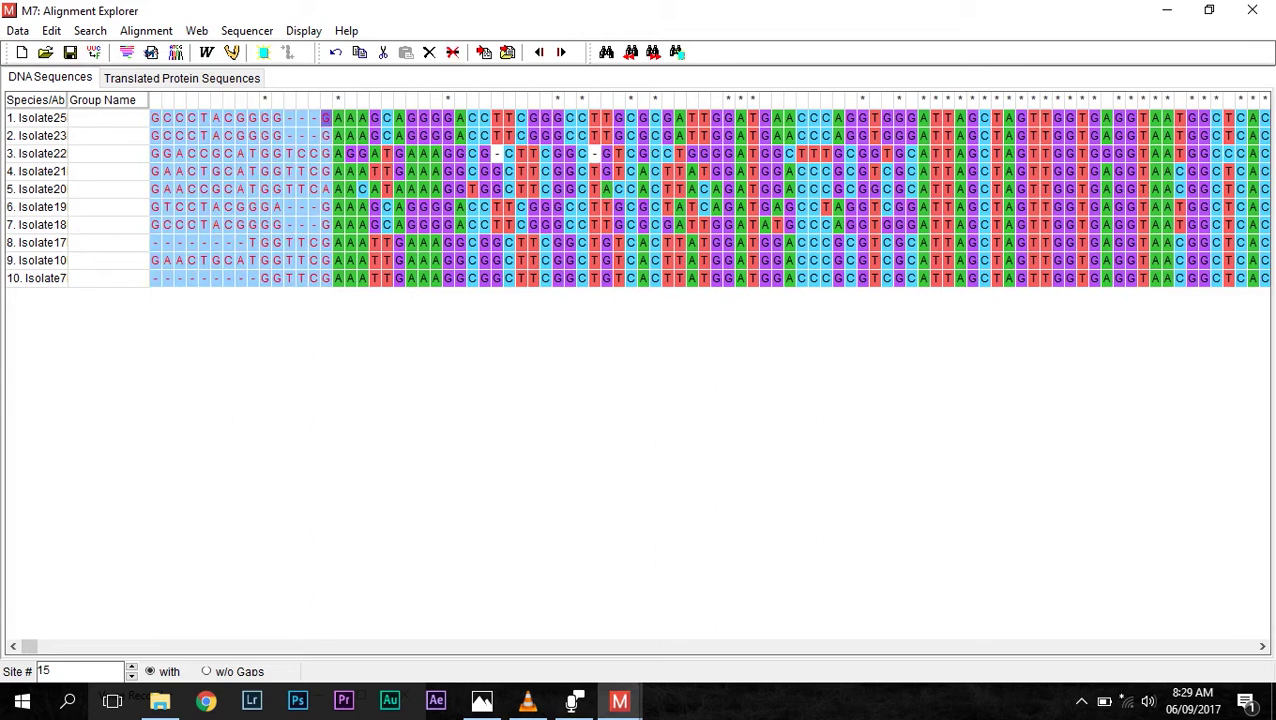
{"action": "key", "text": "Delete"}
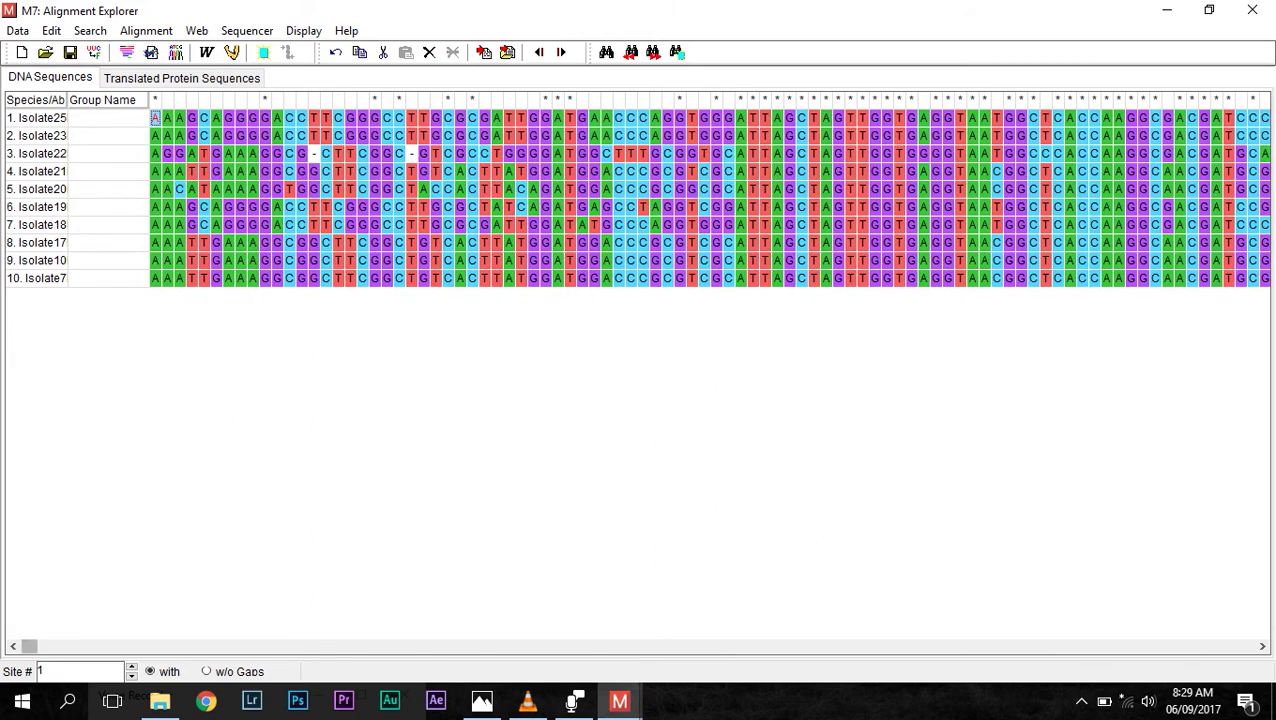
Step: Export the trimmed alignment to the desktop in MEGA format as tREE, leaving the data title blank
{"action": "left_click_drag", "start_coordinate": [29, 647], "coordinate": [821, 647]}
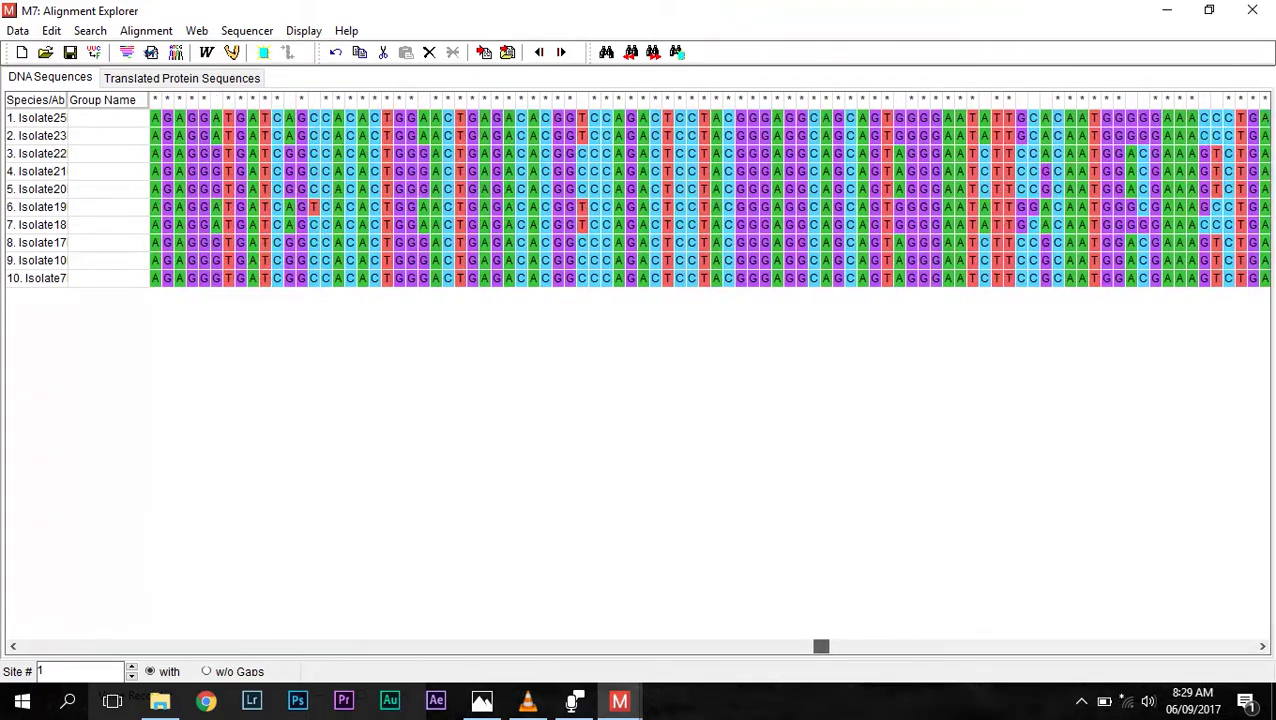
{"action": "scroll", "coordinate": [710, 197], "scroll_direction": "left", "scroll_amount": 10}
{"action": "left_click", "coordinate": [18, 31]}
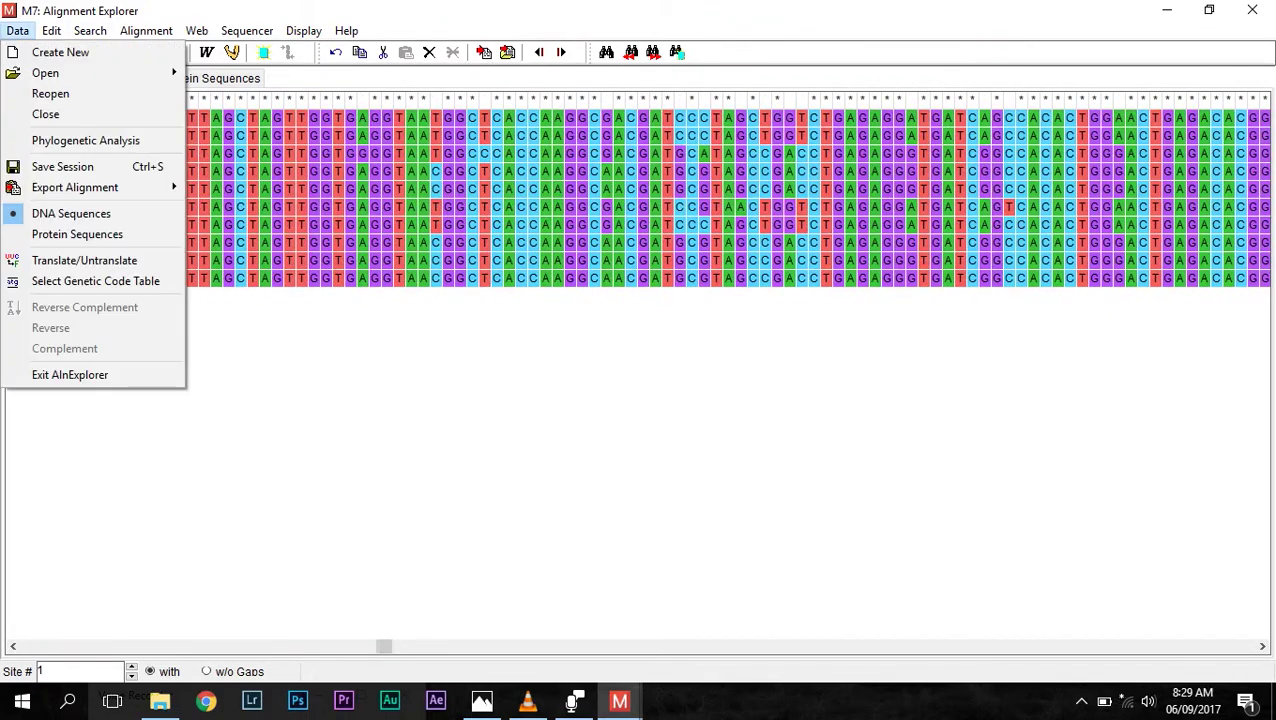
{"action": "mouse_move", "coordinate": [75, 187]}
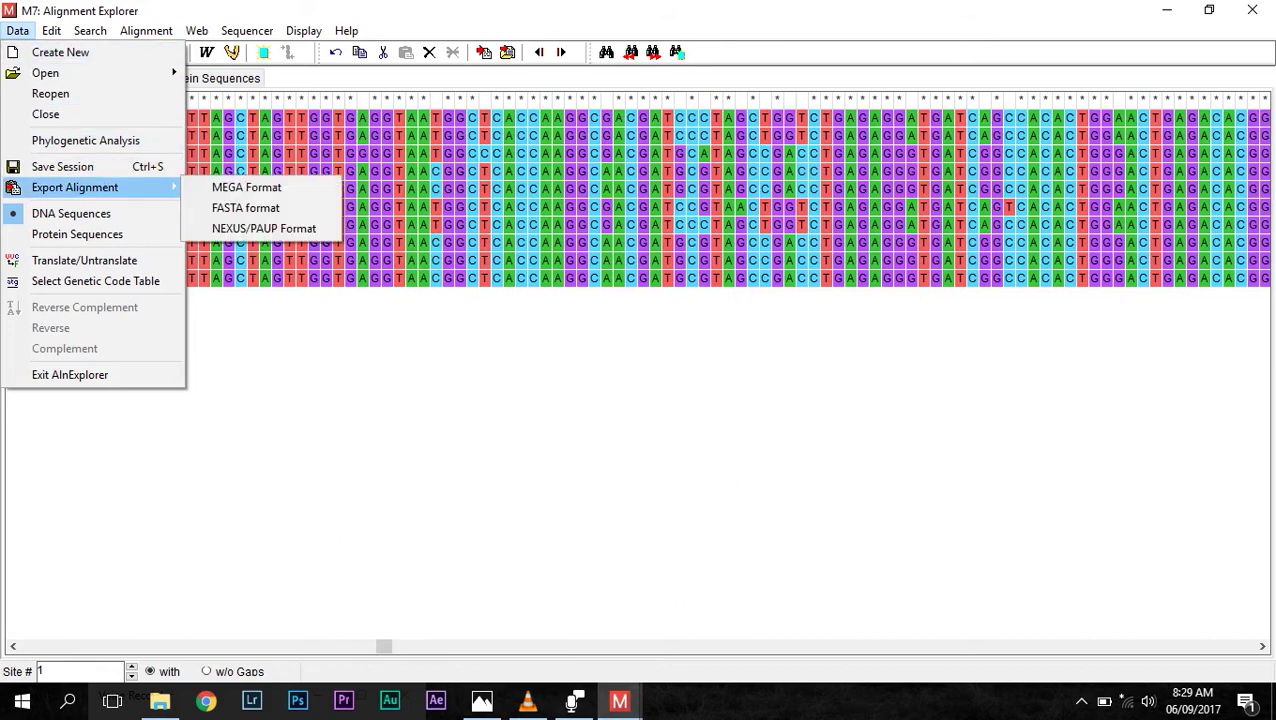
{"action": "left_click", "coordinate": [246, 187]}
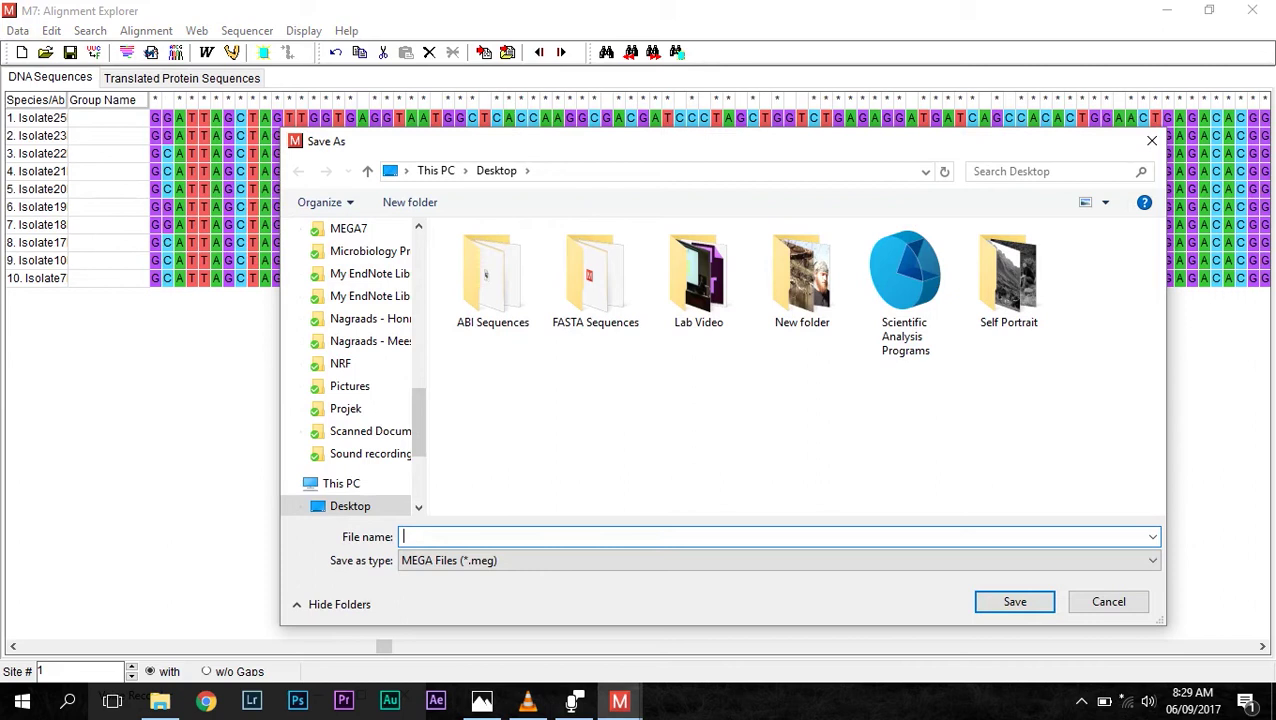
{"action": "type", "text": "tREE"}
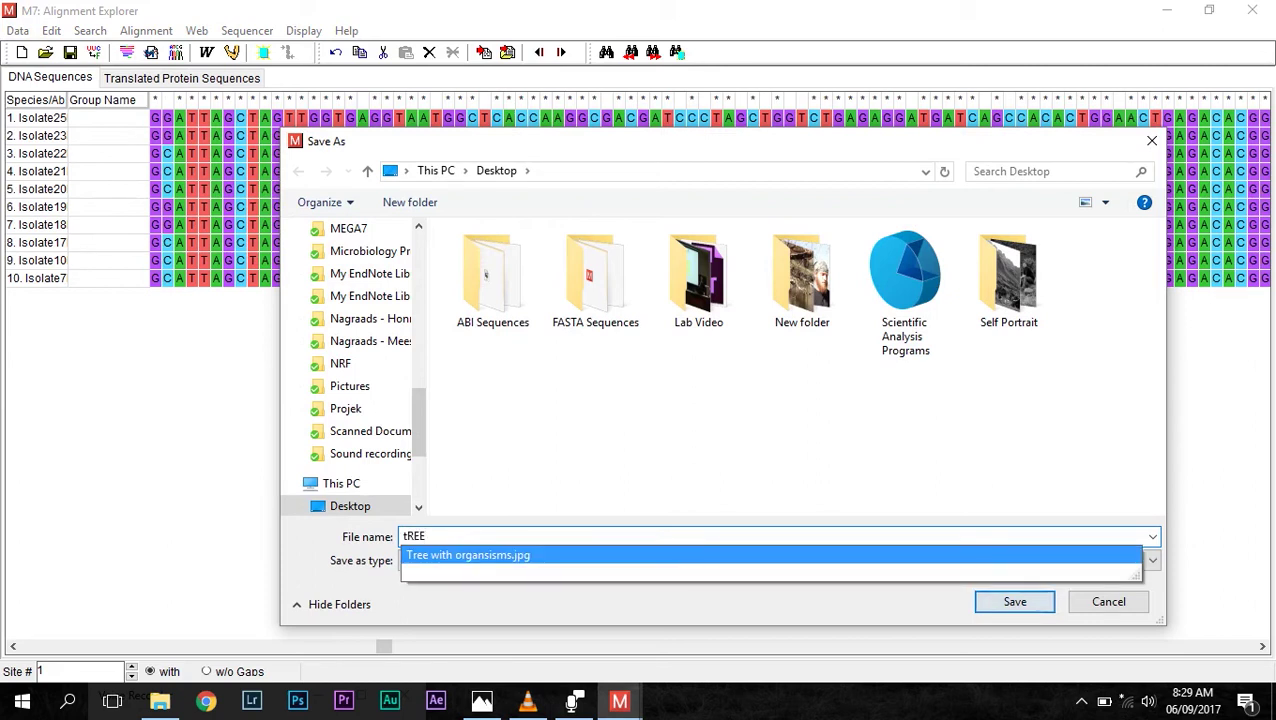
{"action": "key", "text": "Return"}
{"action": "key", "text": "Return"}
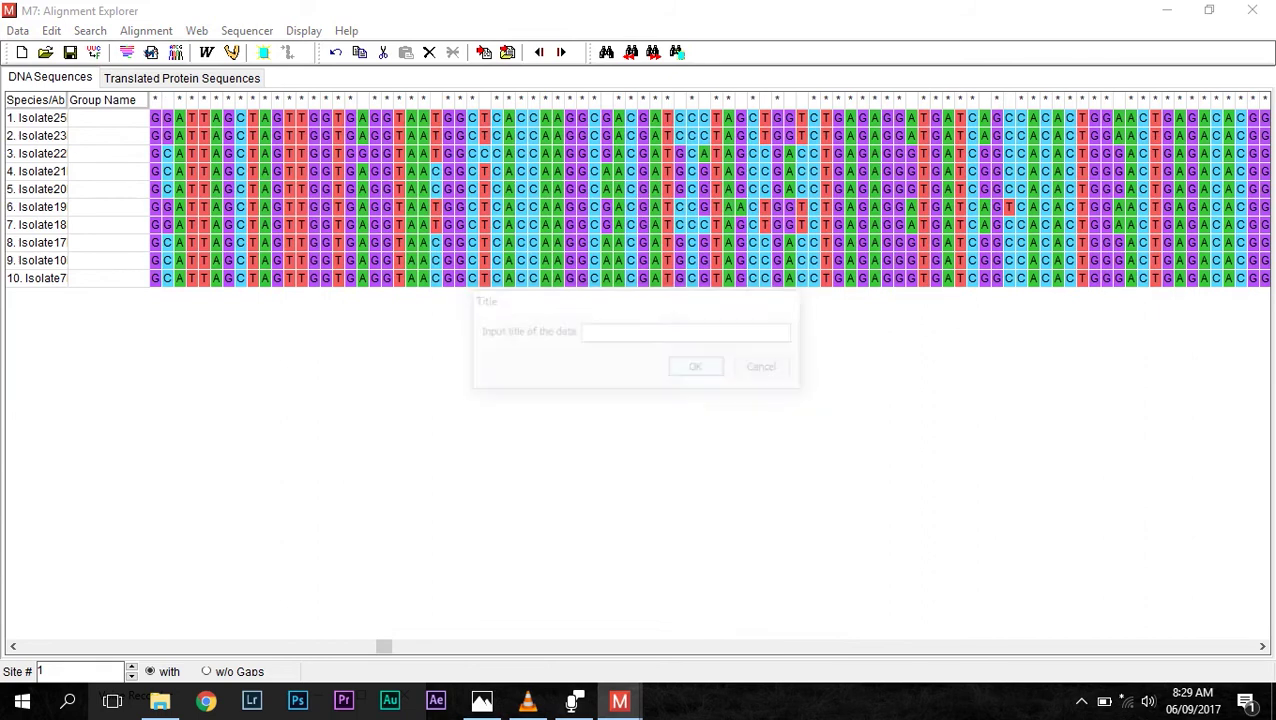
{"action": "key", "text": "Return"}
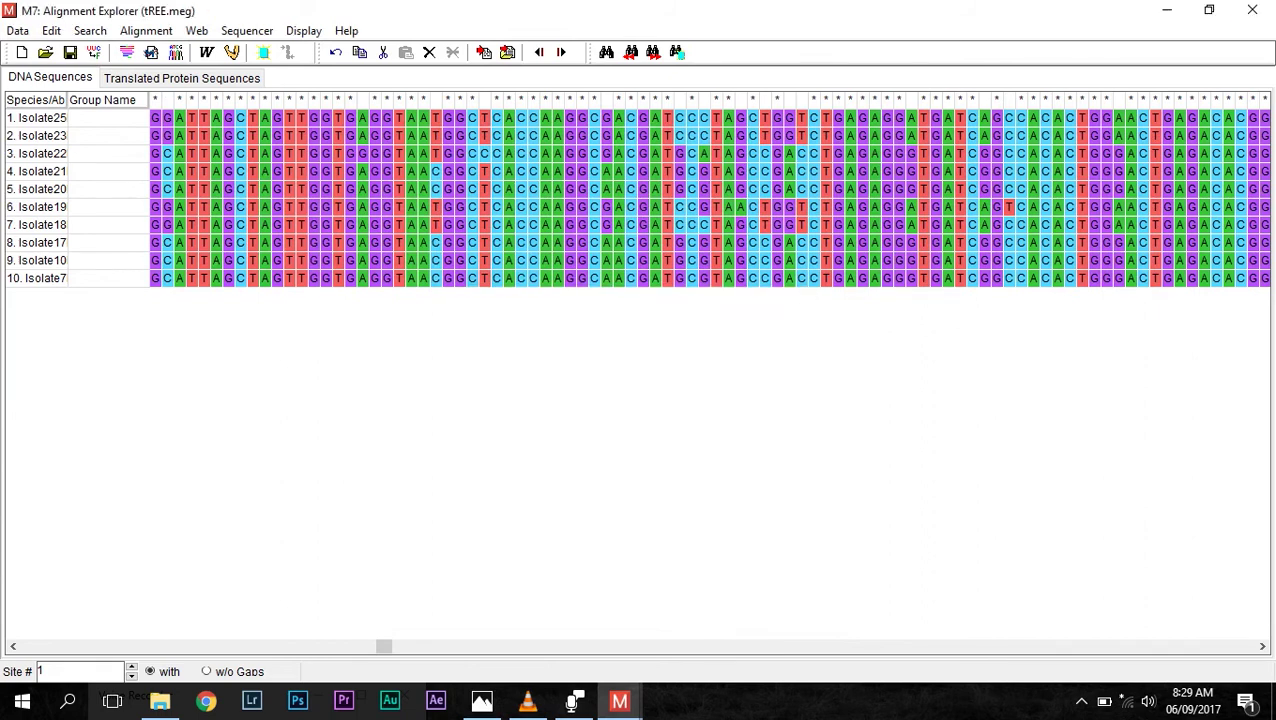
Step: Close the Alignment Explorer, minimize the folder window, and open tREE.meg from the desktop in MEGA7
{"action": "left_click", "coordinate": [1252, 10]}
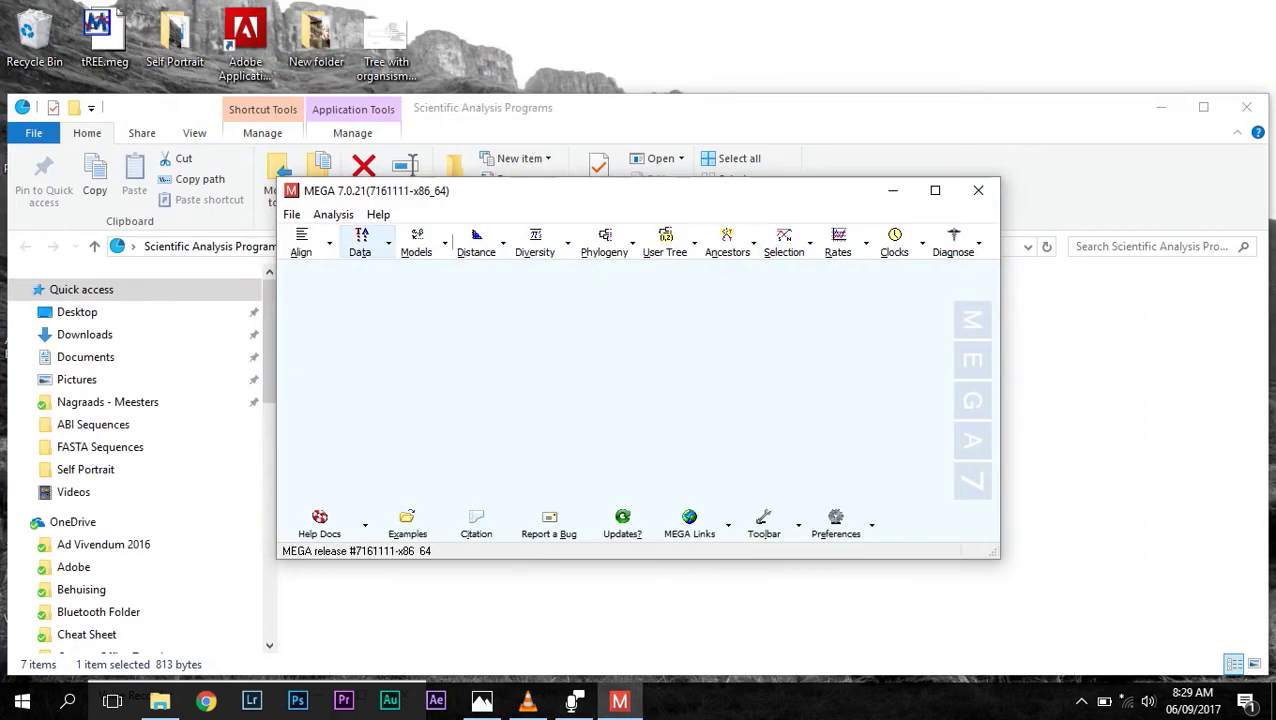
{"action": "left_click", "coordinate": [1160, 107]}
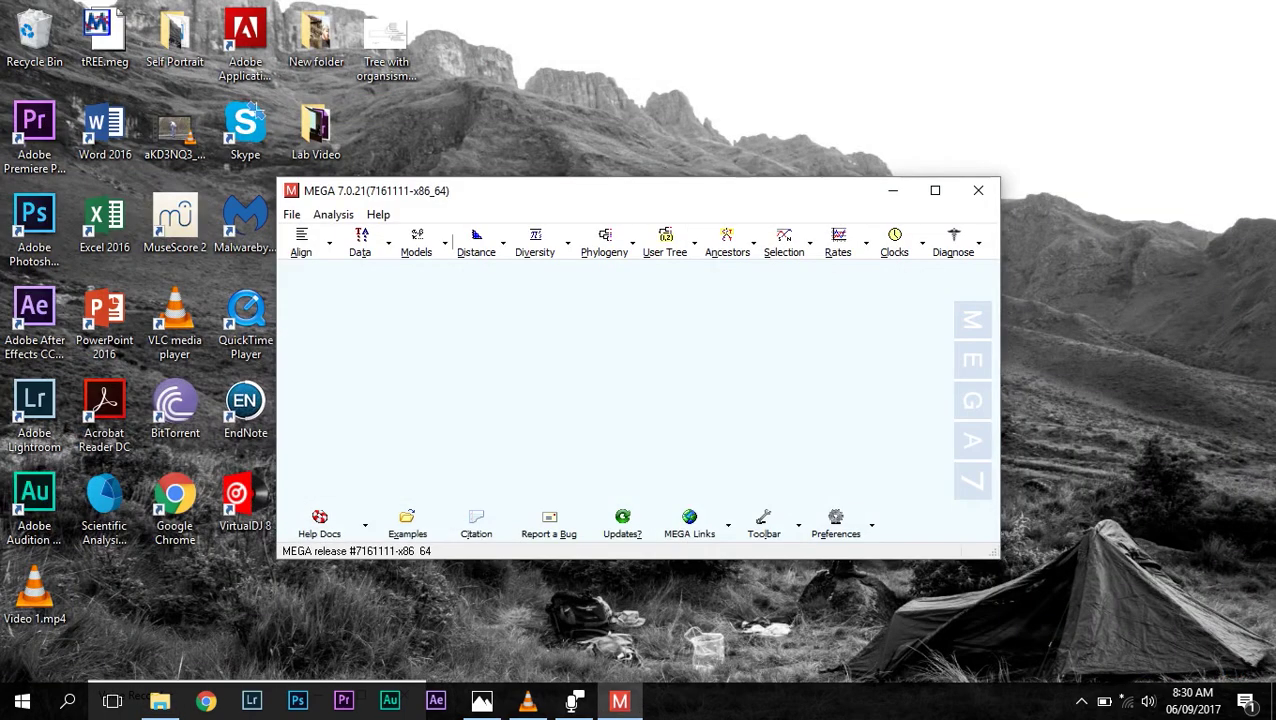
{"action": "left_click_drag", "start_coordinate": [485, 190], "coordinate": [633, 166]}
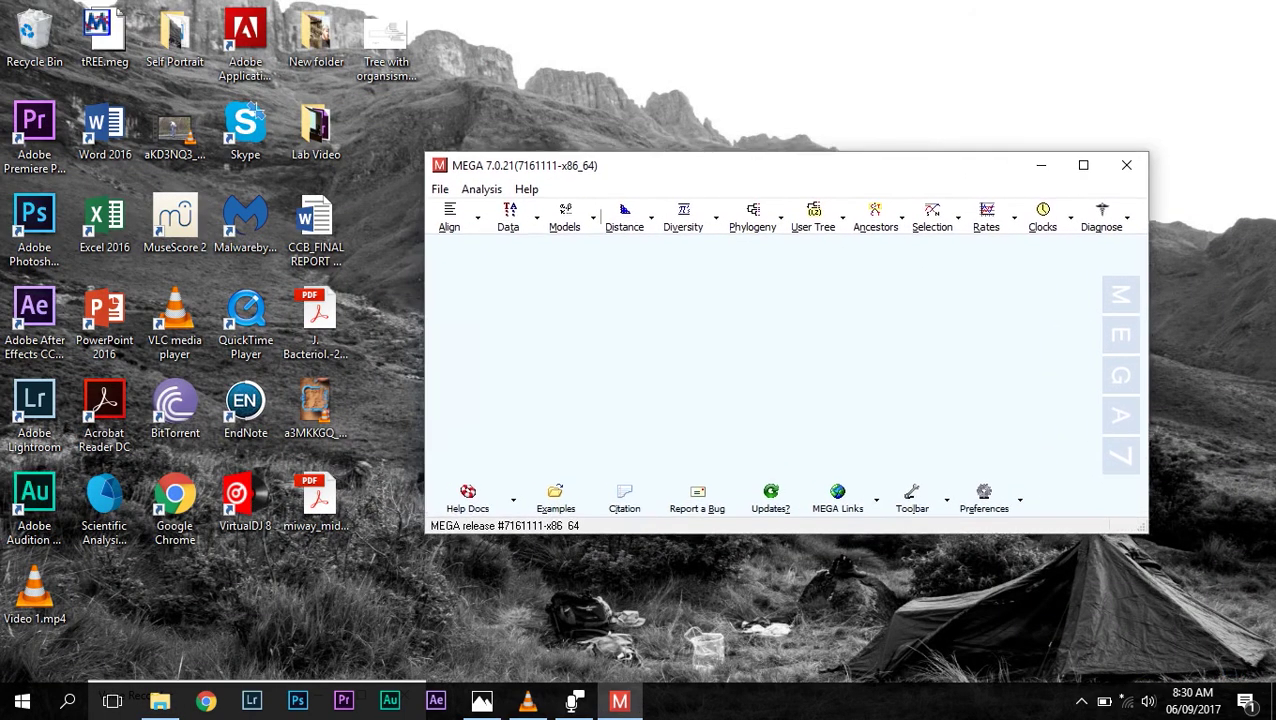
{"action": "left_click_drag", "start_coordinate": [748, 165], "coordinate": [811, 175]}
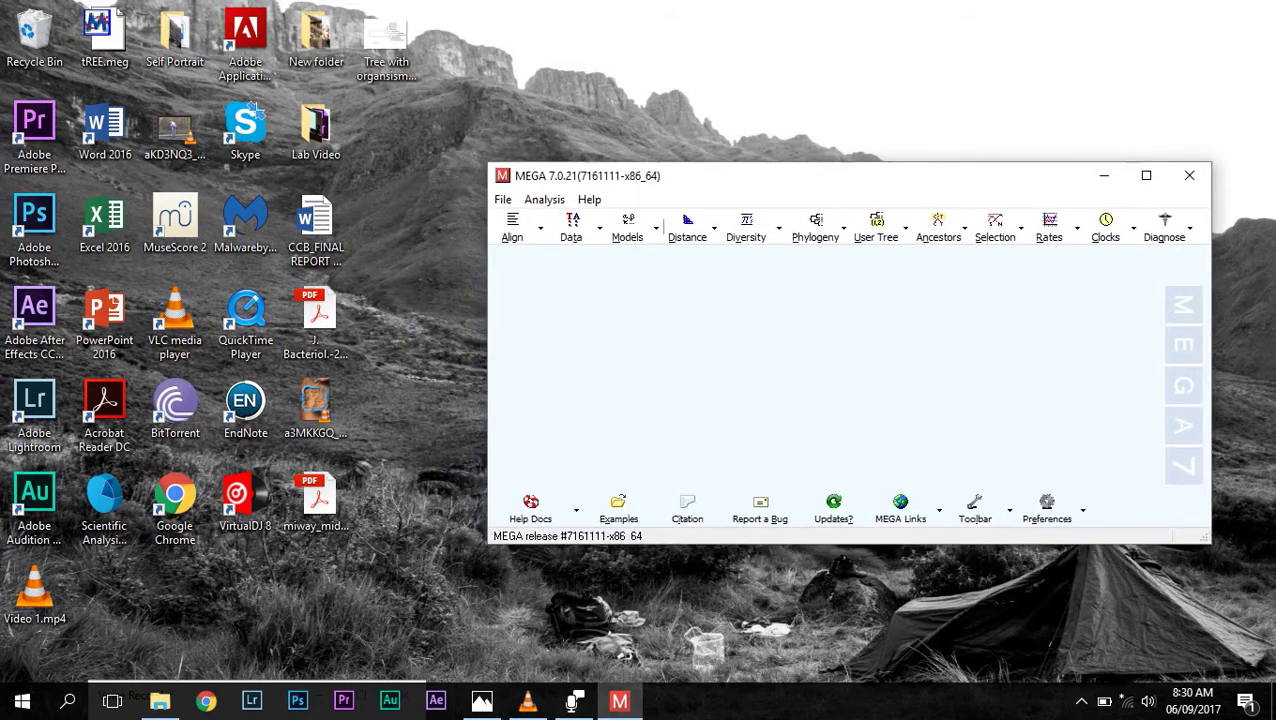
{"action": "left_click_drag", "start_coordinate": [720, 175], "coordinate": [502, 116]}
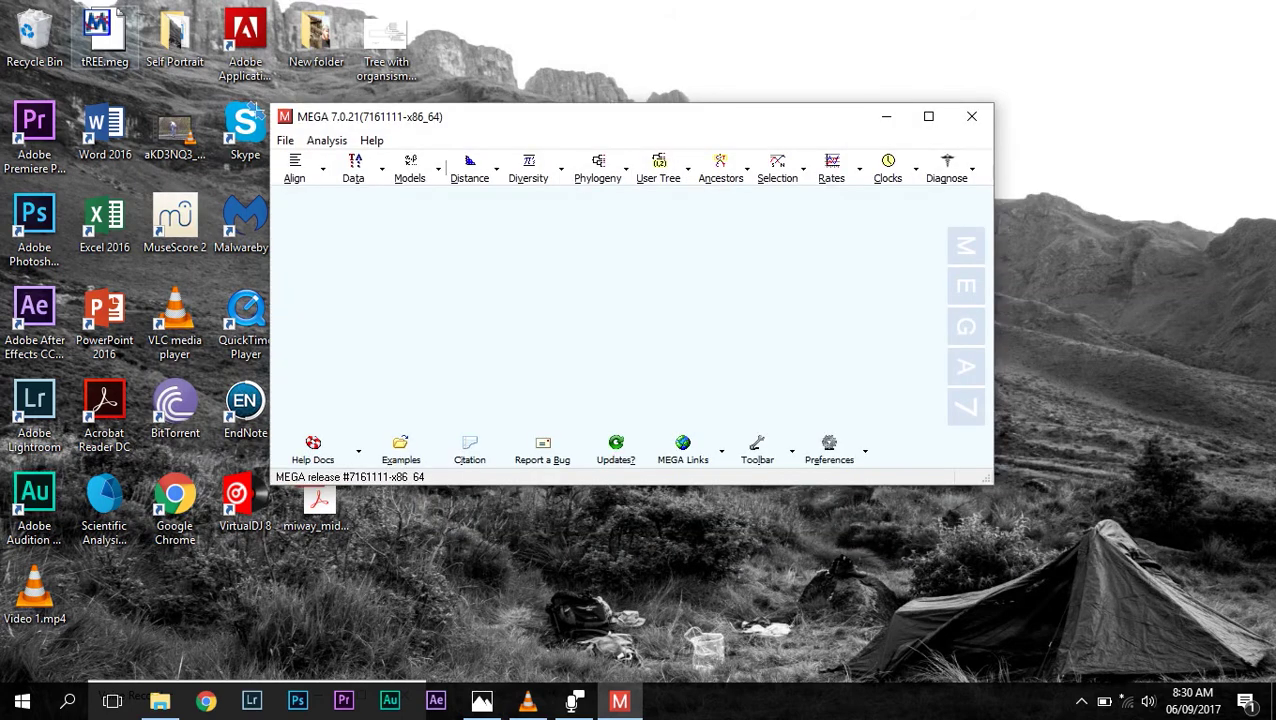
{"action": "double_click", "coordinate": [105, 38]}
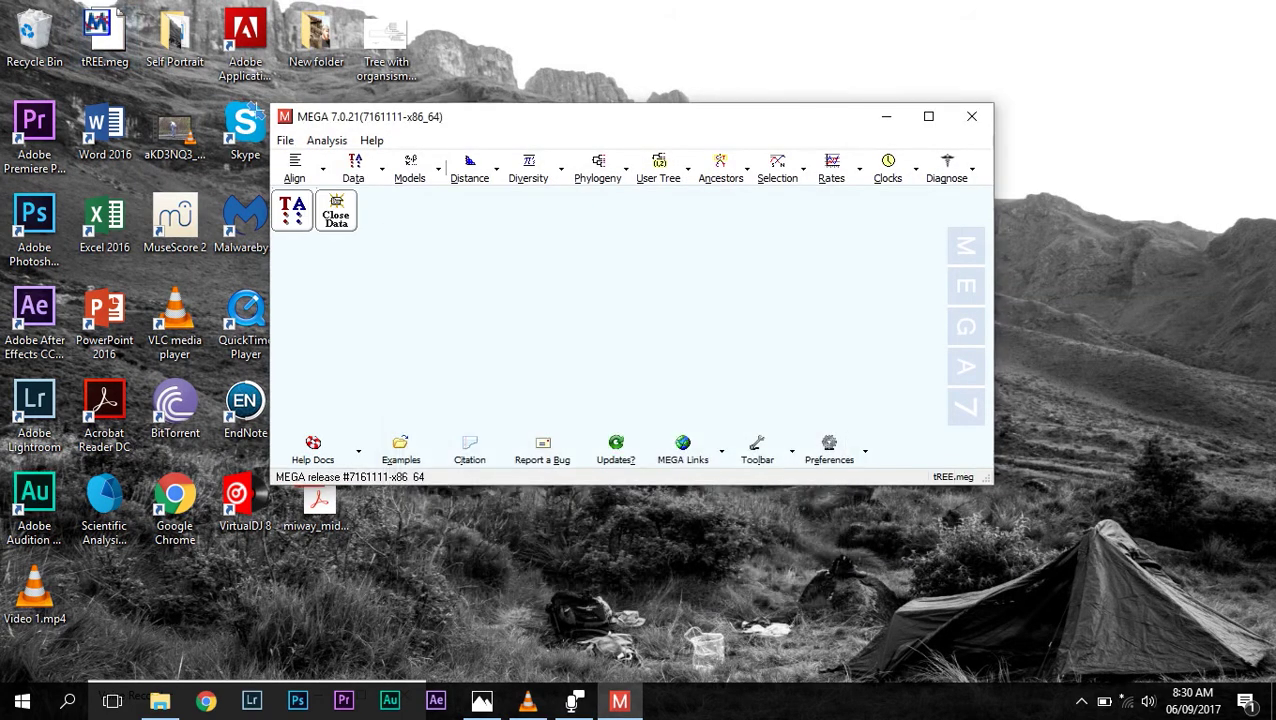
Step: Run Find Best DNA/Protein Models (ML) on the active tREE.meg data with an automatic neighbor-joining tree, nucleotide substitutions and complete deletion
{"action": "left_click", "coordinate": [410, 168]}
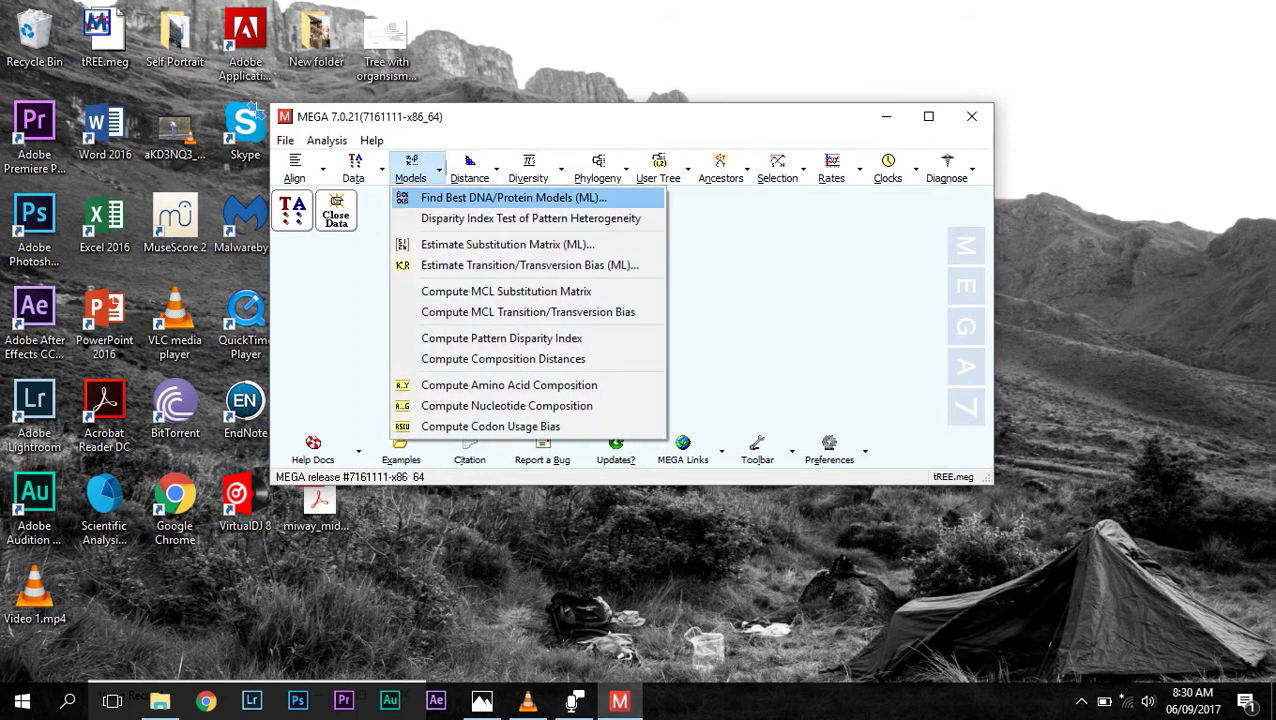
{"action": "left_click", "coordinate": [513, 198]}
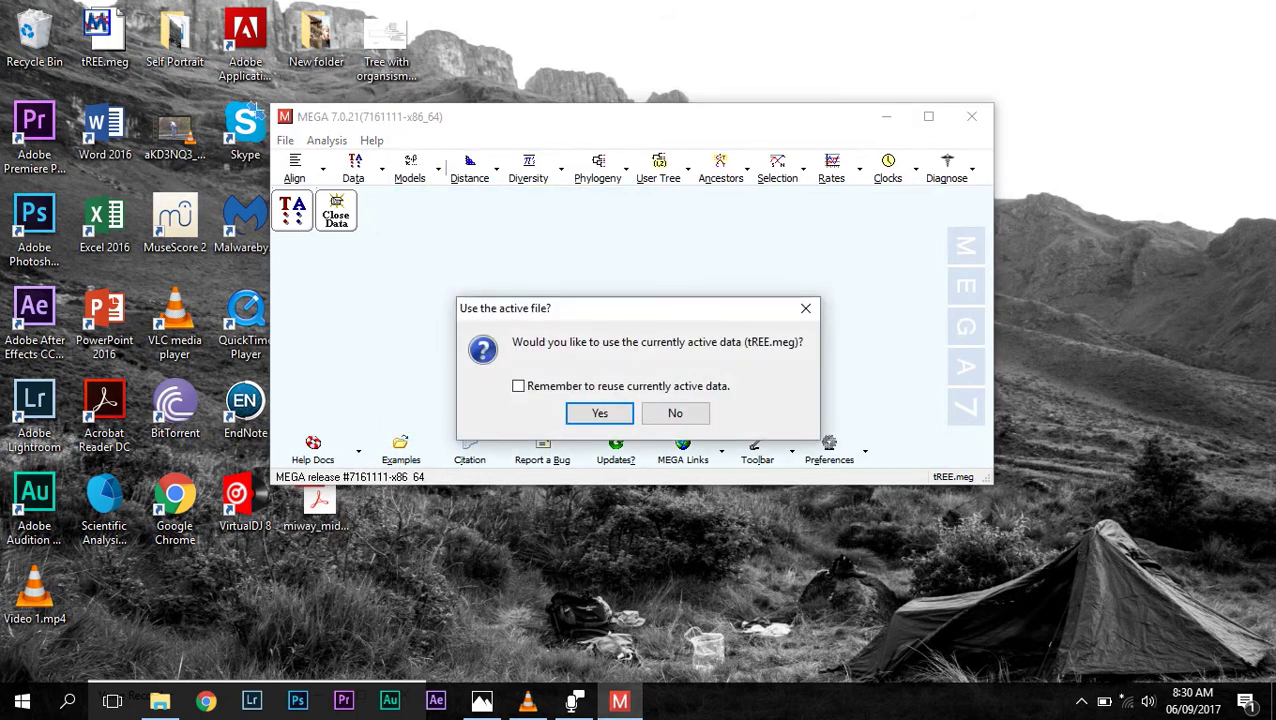
{"action": "key", "text": "Return"}
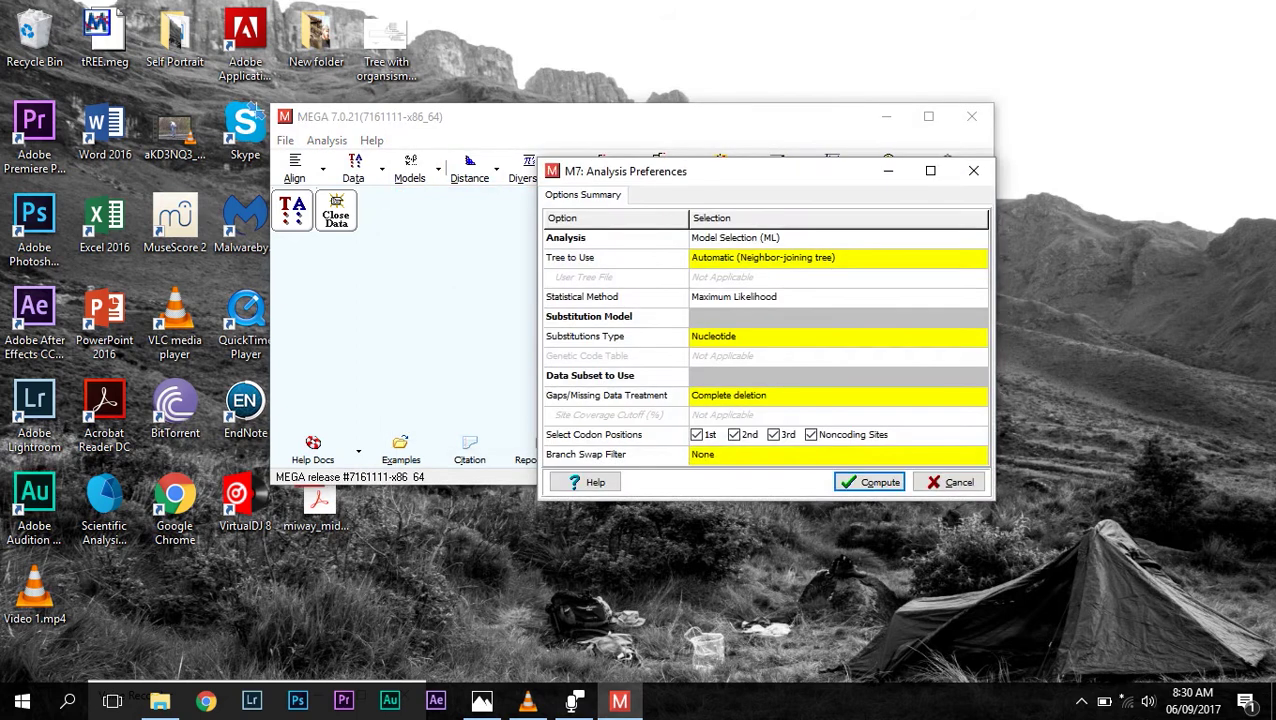
{"action": "left_click_drag", "start_coordinate": [750, 171], "coordinate": [582, 123]}
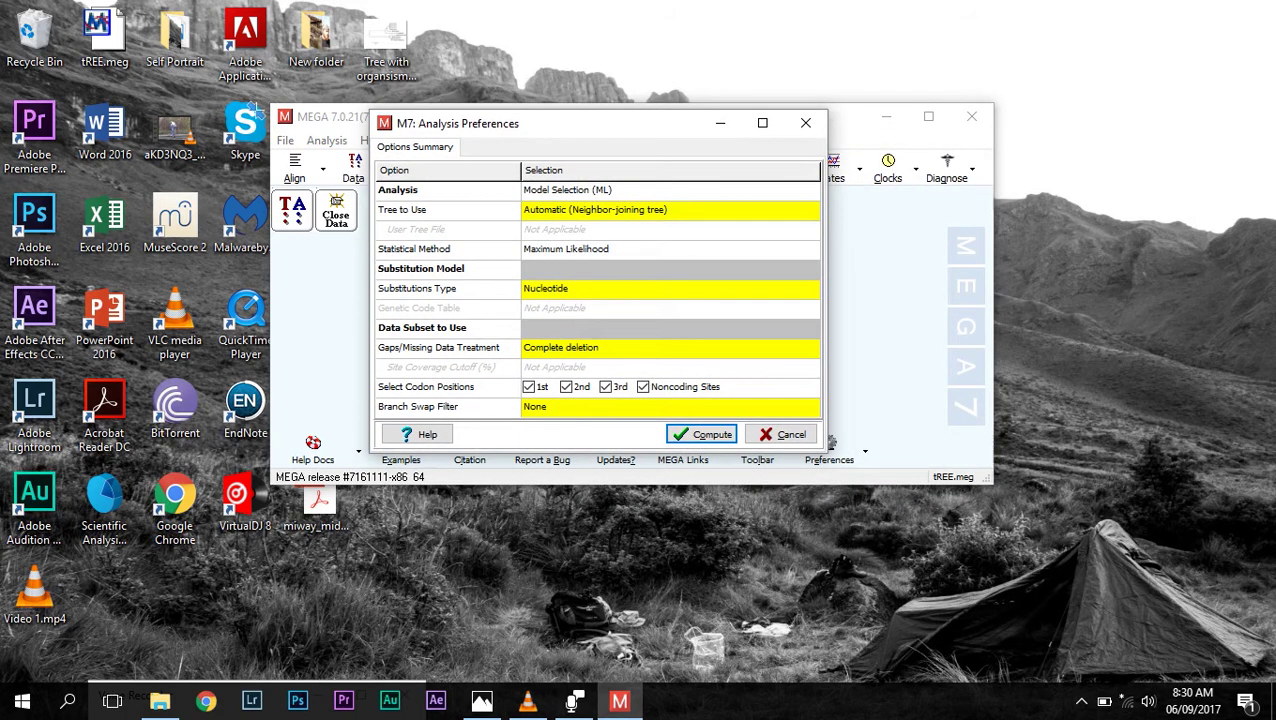
{"action": "key", "text": "Return"}
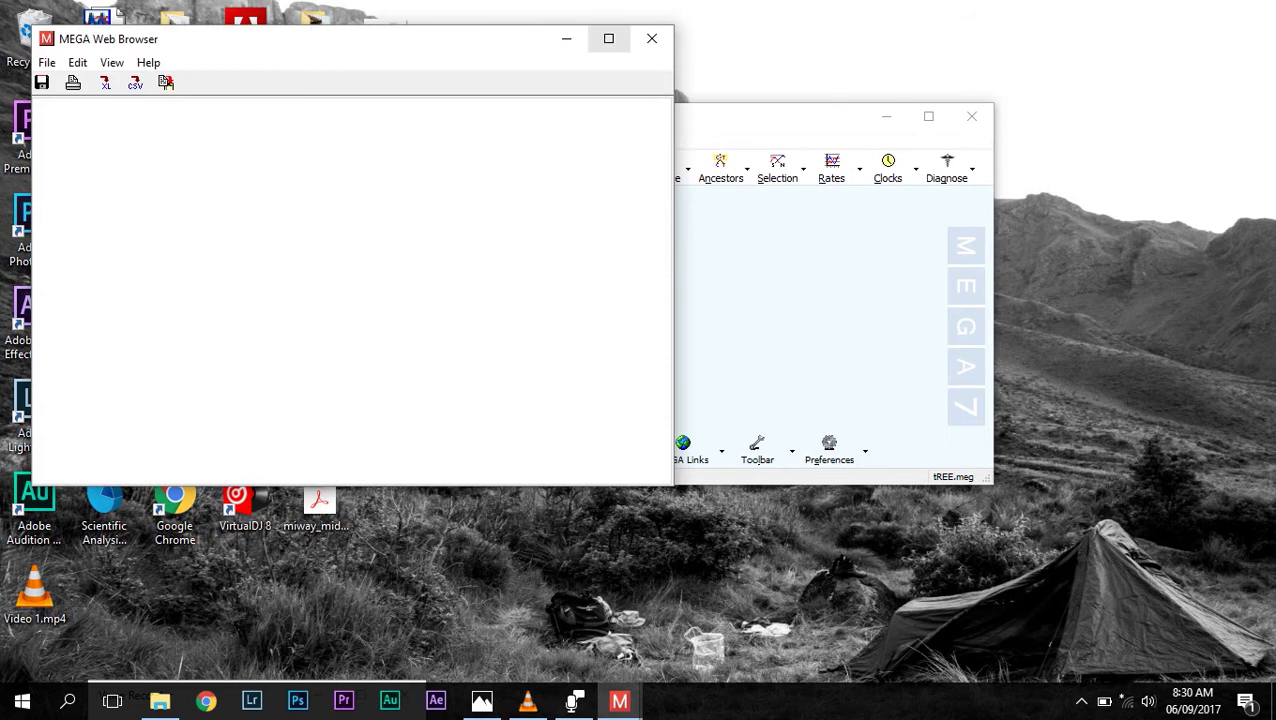
Step: Examine the maximized substitution model table, its note on BIC scores and the model abbreviations, and close the results
{"action": "left_click", "coordinate": [608, 38]}
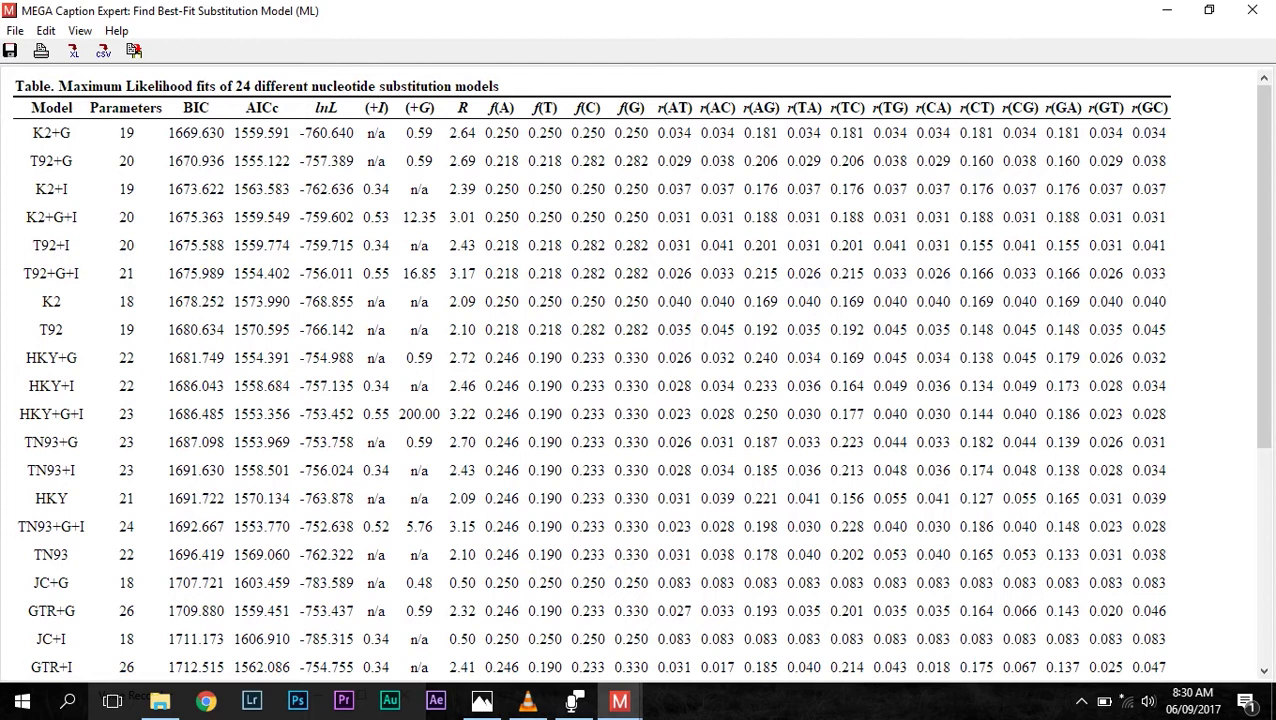
{"action": "scroll", "coordinate": [638, 370], "scroll_direction": "down", "scroll_amount": 5}
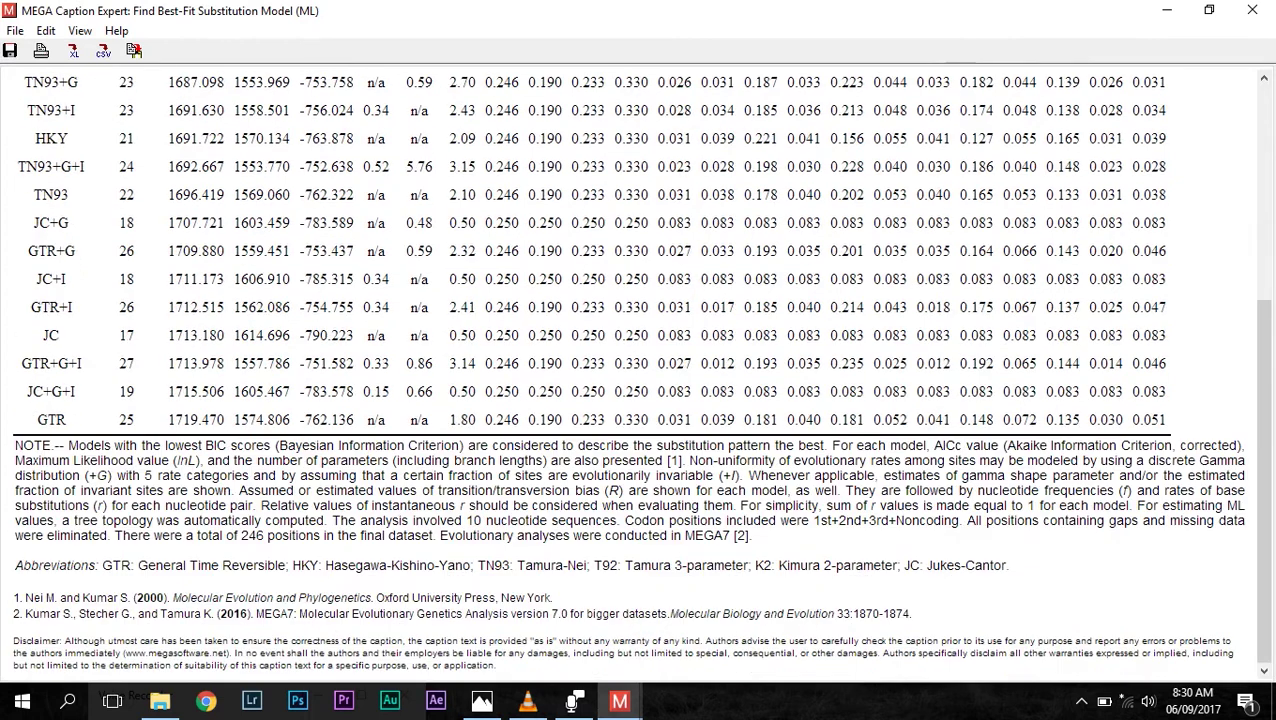
{"action": "left_click_drag", "start_coordinate": [778, 565], "coordinate": [895, 566]}
{"action": "left_click", "coordinate": [894, 567]}
{"action": "left_click_drag", "start_coordinate": [1196, 460], "coordinate": [109, 476]}
{"action": "left_click", "coordinate": [112, 478]}
{"action": "scroll", "coordinate": [640, 400], "scroll_direction": "up", "scroll_amount": 4}
{"action": "left_click", "coordinate": [1253, 10]}
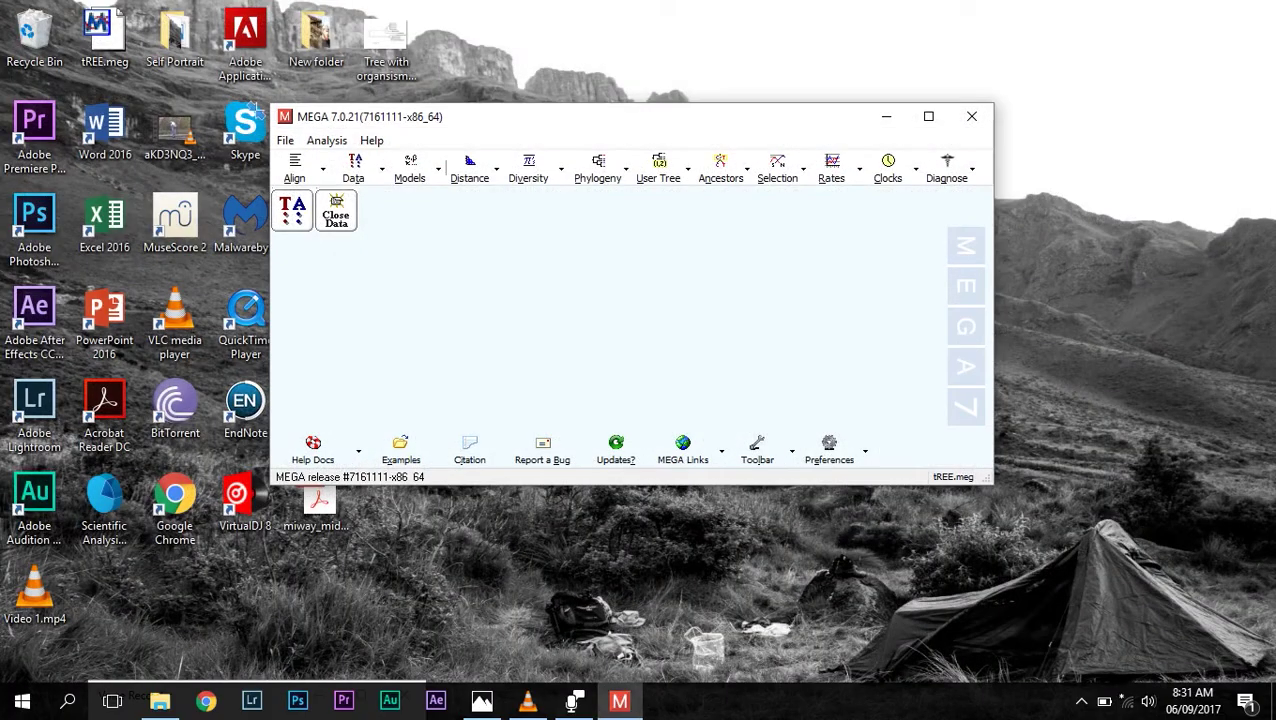
Step: Set up a Neighbor-Joining tree on the active tREE.meg data, using the bootstrap method with 1000 replications as the phylogeny test
{"action": "left_click", "coordinate": [598, 168]}
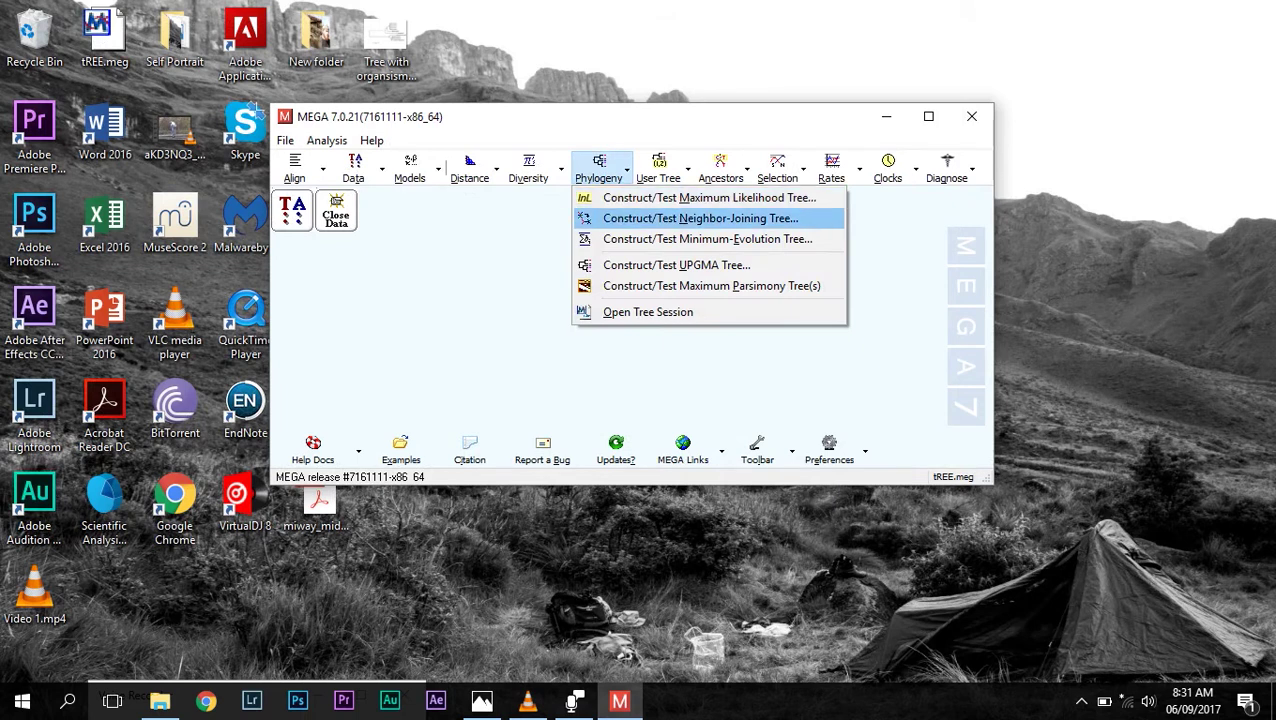
{"action": "left_click", "coordinate": [700, 218]}
{"action": "key", "text": "Return"}
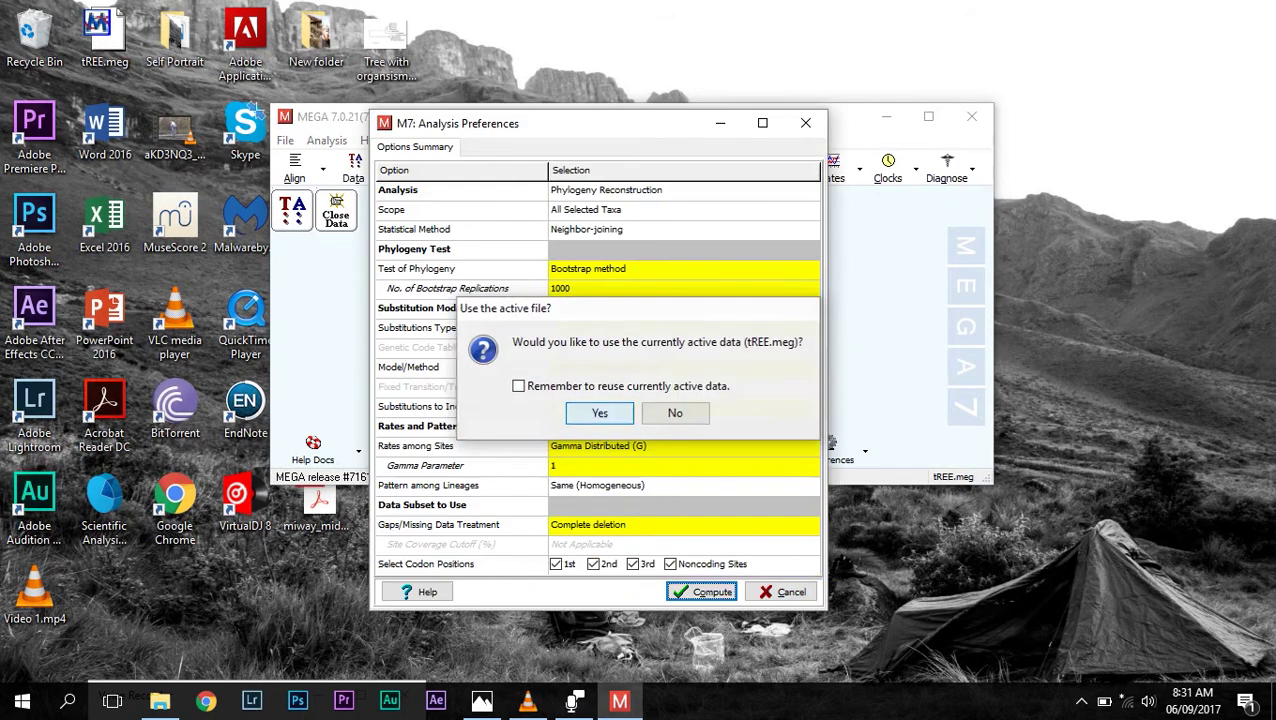
{"action": "left_click", "coordinate": [808, 269]}
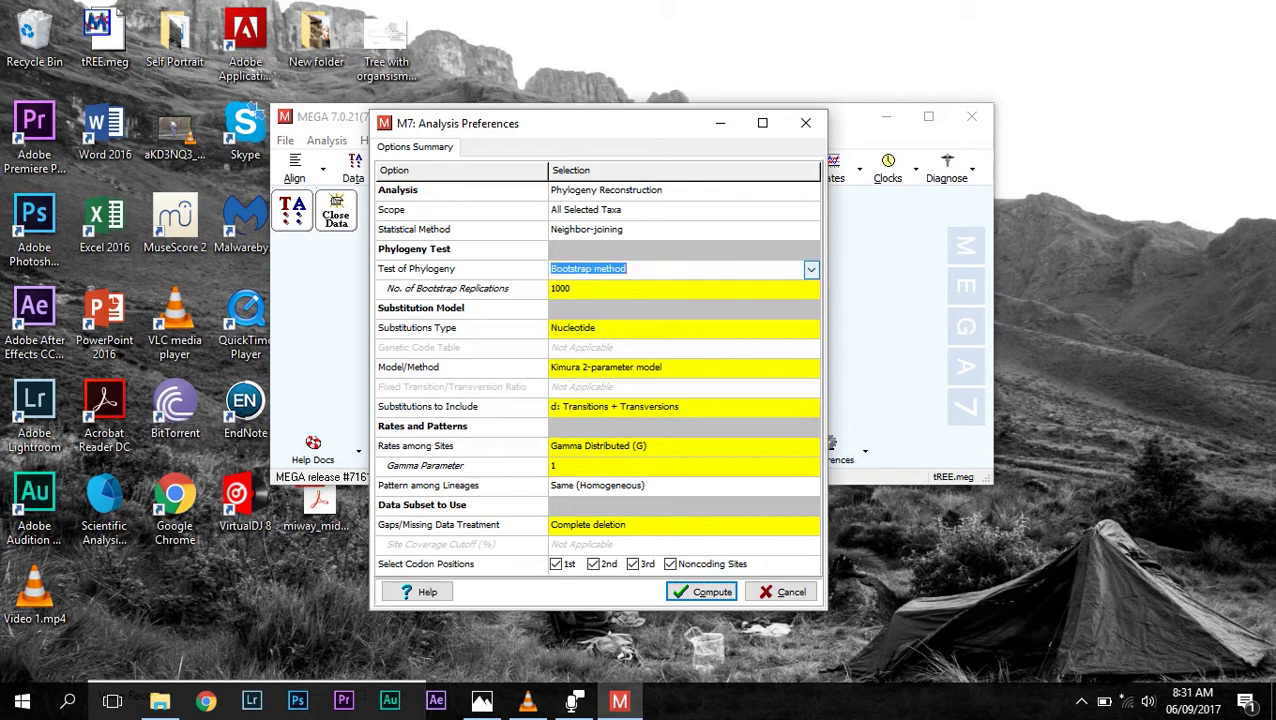
{"action": "left_click", "coordinate": [600, 288]}
{"action": "double_click", "coordinate": [566, 288]}
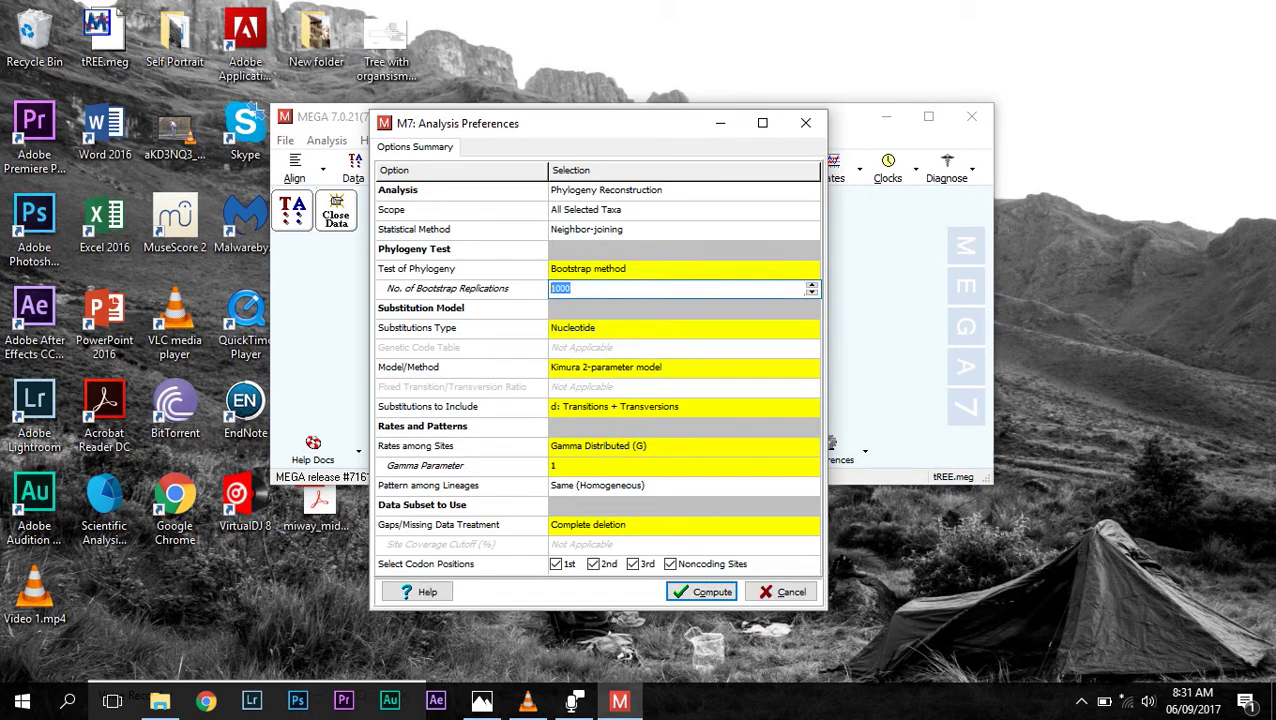
{"action": "left_click", "coordinate": [600, 288]}
Step: Compute the tree with the Kimura 2-parameter model and Gamma Distributed (G) rates among sites
{"action": "left_click", "coordinate": [640, 368]}
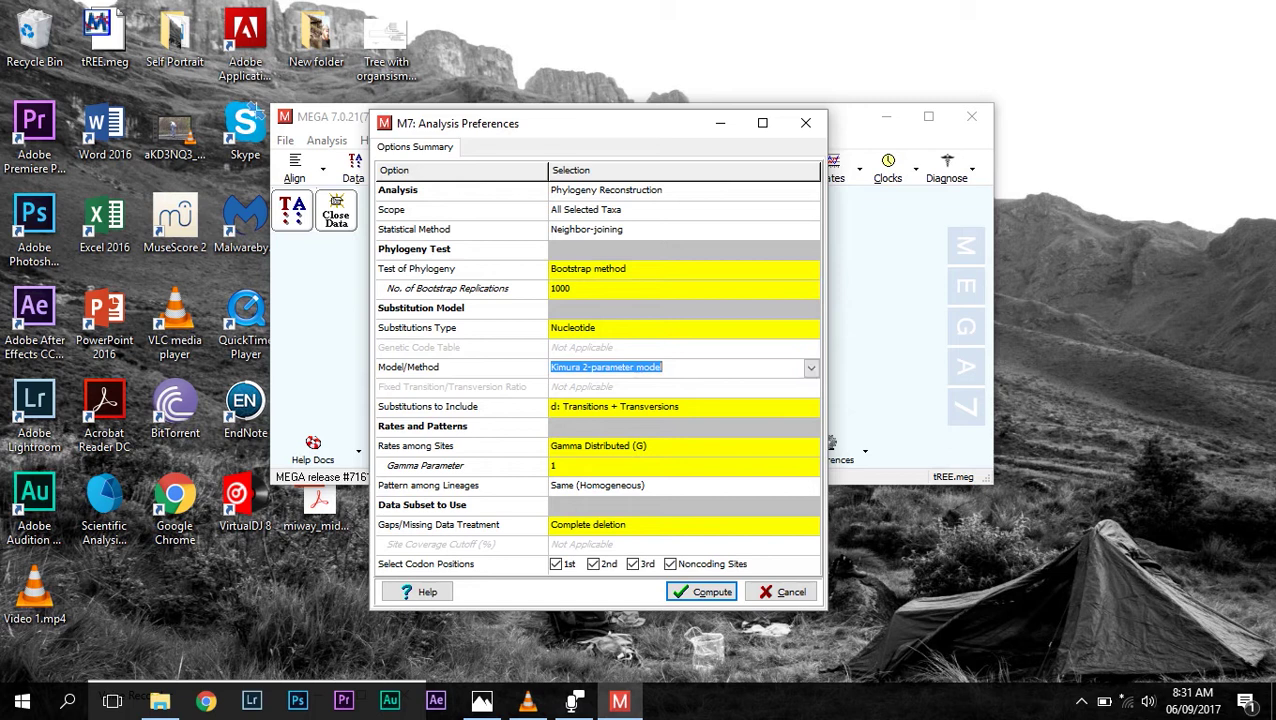
{"action": "left_click", "coordinate": [680, 447]}
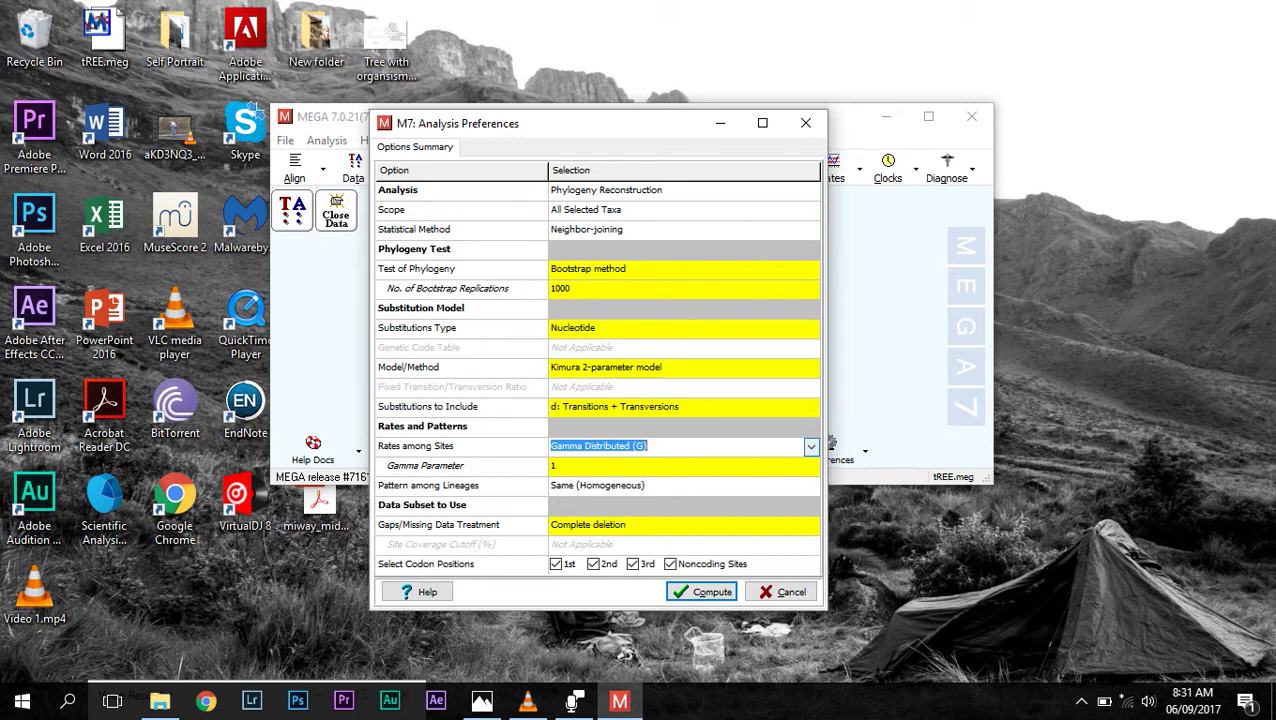
{"action": "left_click", "coordinate": [684, 447]}
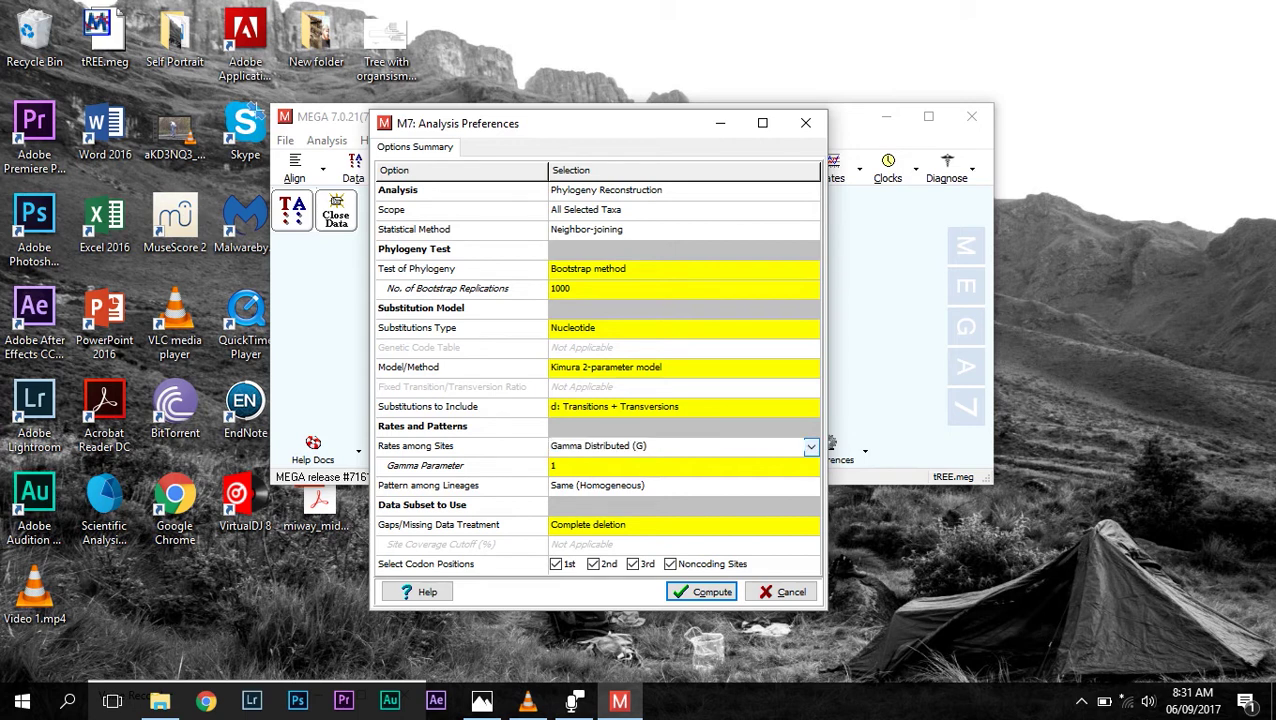
{"action": "left_click", "coordinate": [701, 592]}
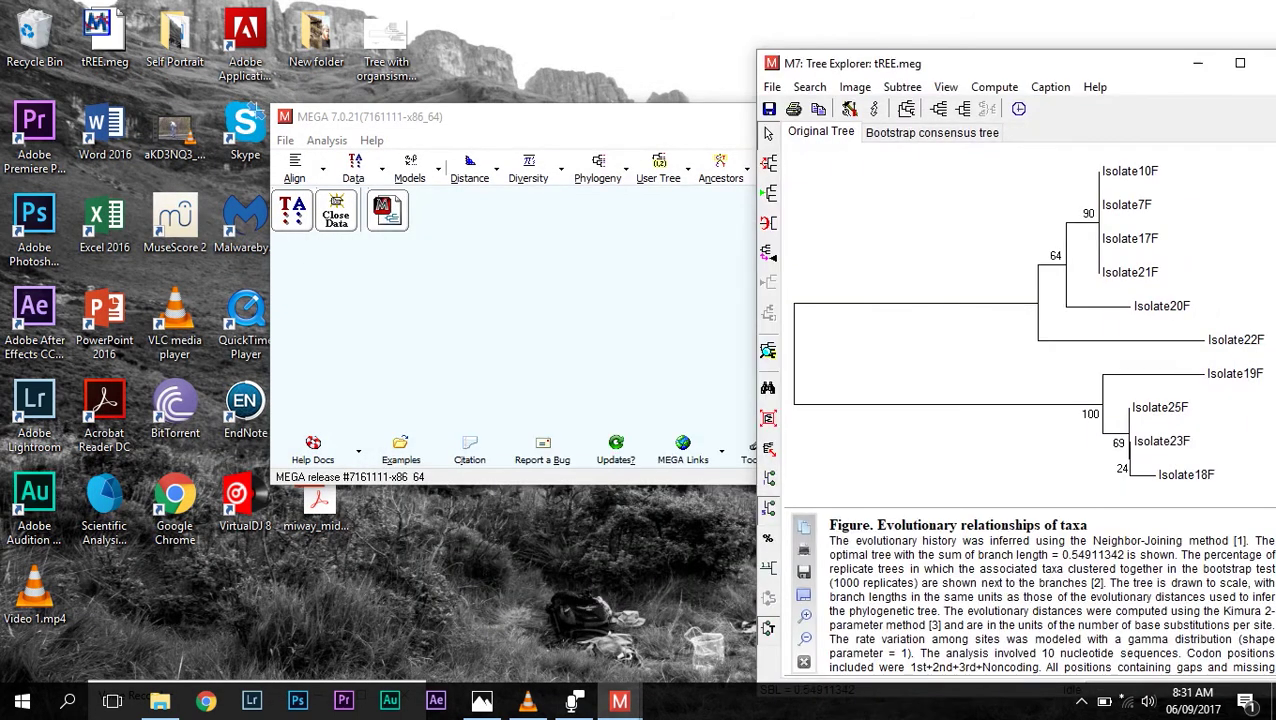
Step: Maximize the Tree Explorer to examine the isolate tree, then switch to Photos to compare it with Tree with organsisms.jpg
{"action": "left_click_drag", "start_coordinate": [1080, 63], "coordinate": [829, 37]}
{"action": "left_click", "coordinate": [988, 38]}
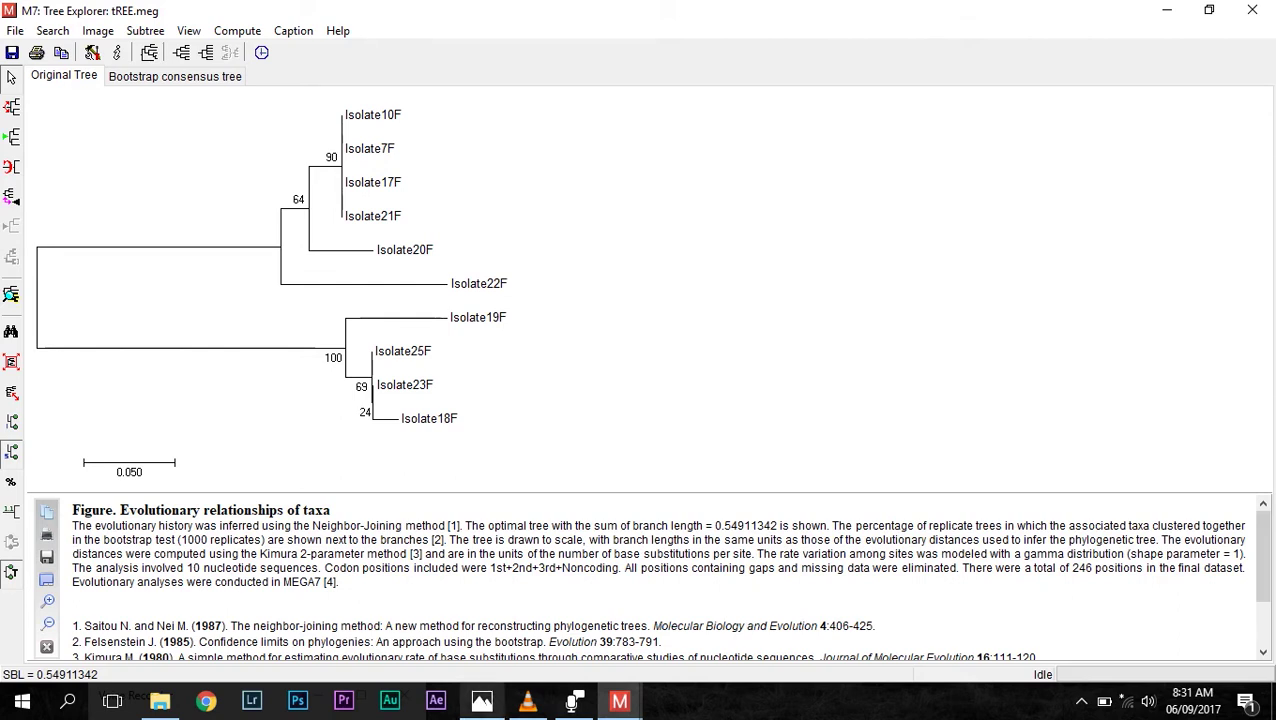
{"action": "left_click", "coordinate": [482, 702]}
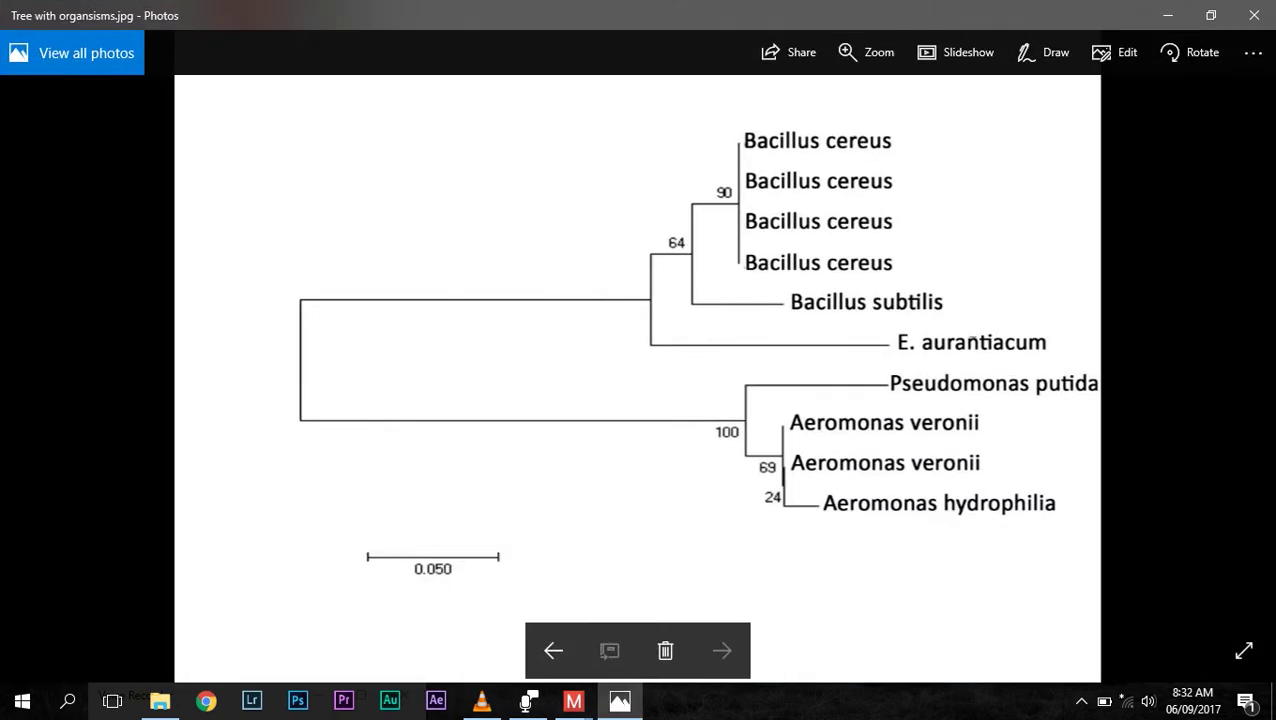